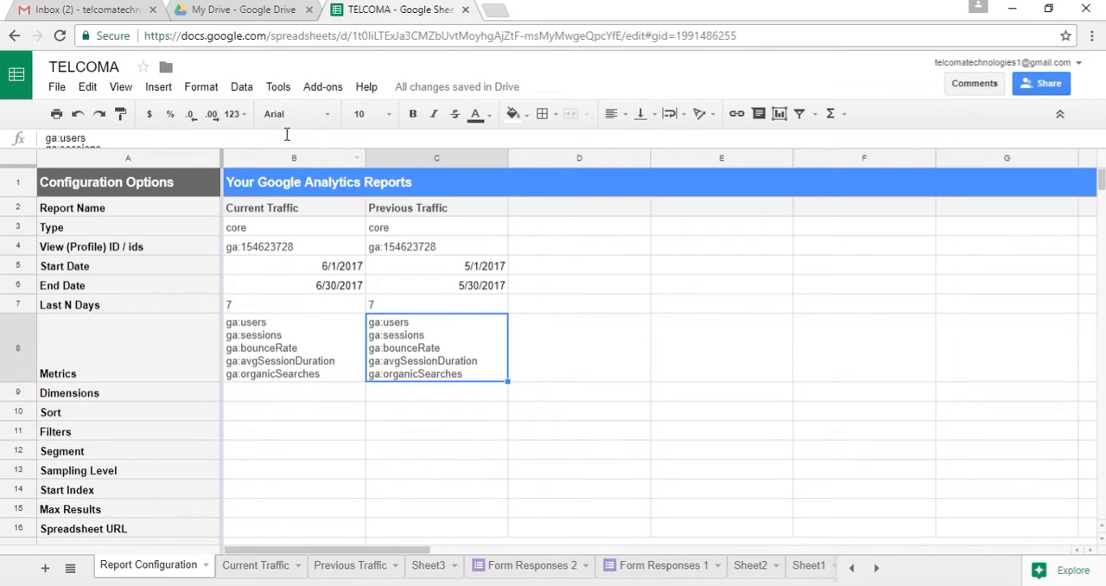
# Start a new Google Analytics report for the All Web Site Data view and add New Users as its metric
pyautogui.click(341, 90)
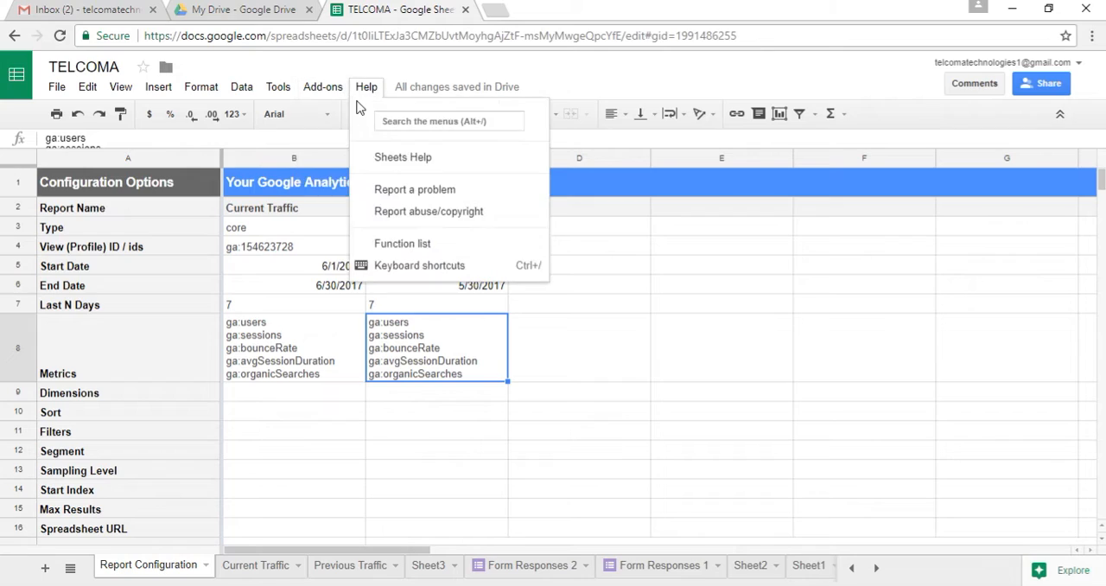
pyautogui.moveTo(329, 119)
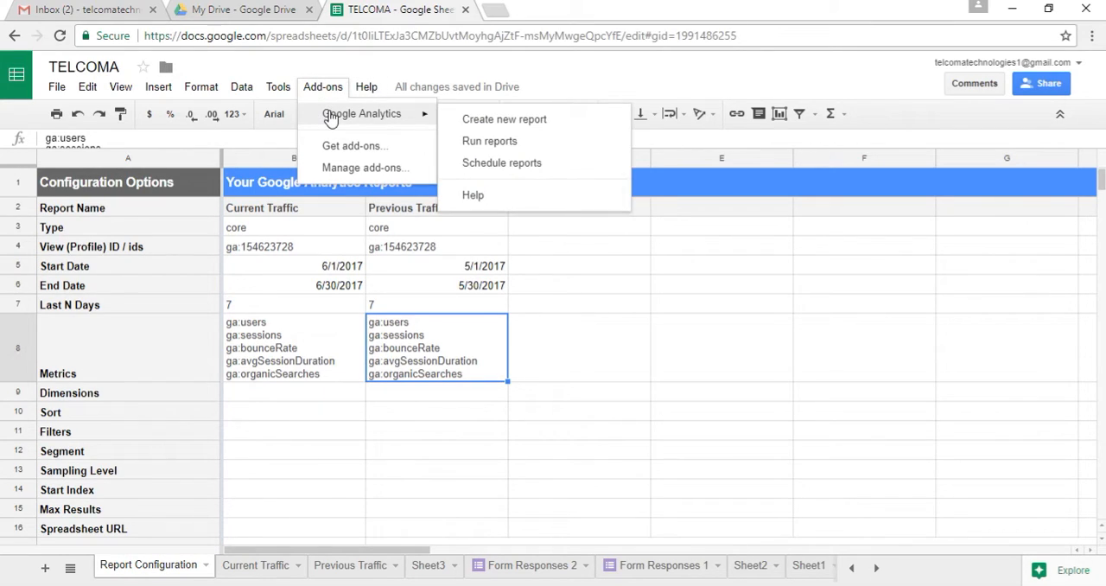
pyautogui.click(516, 127)
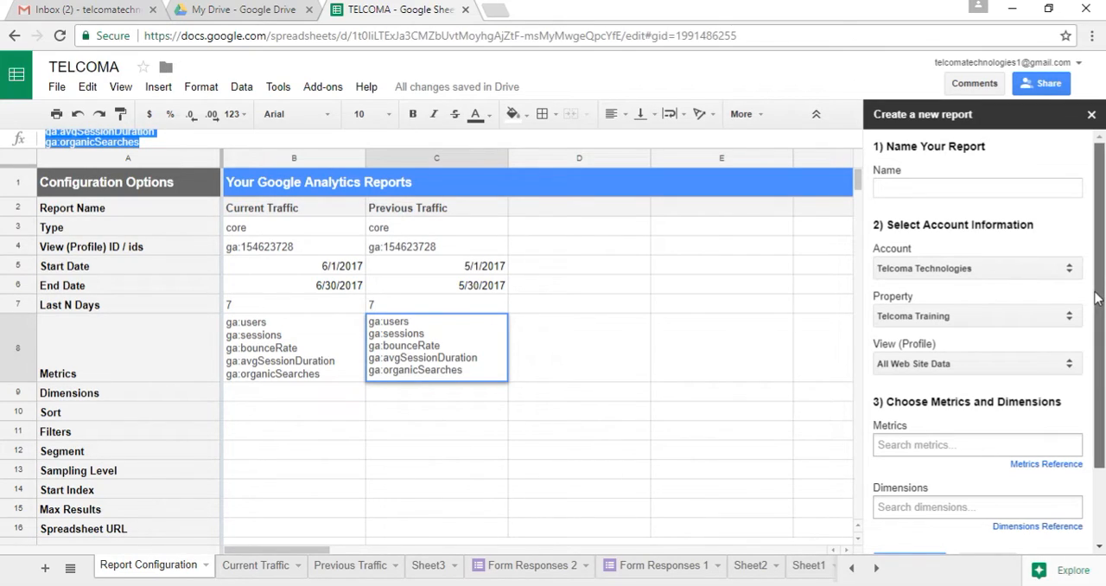
pyautogui.scroll(-2, 1071, 345)
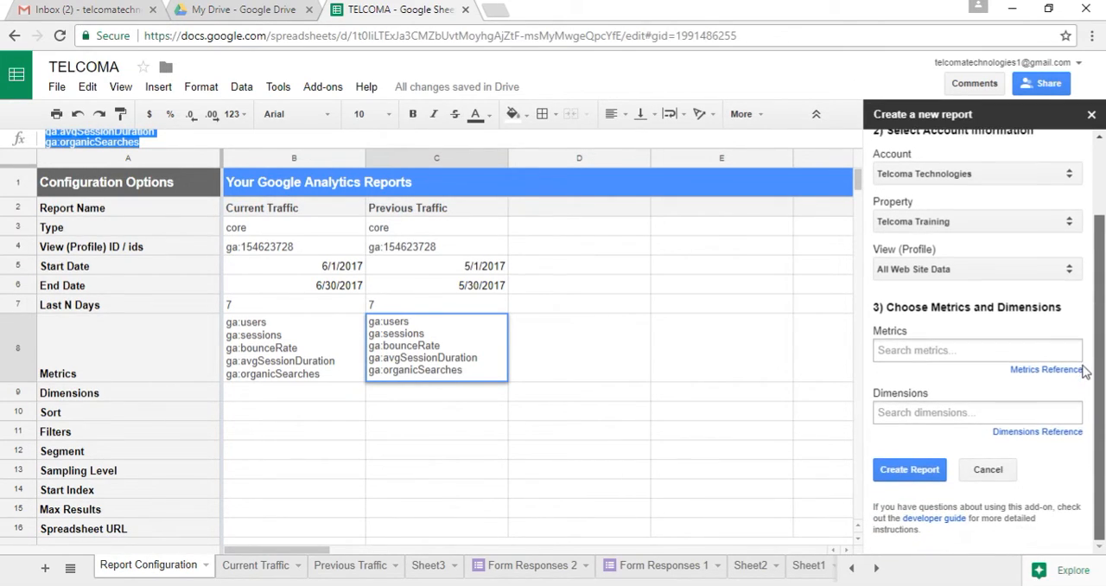
pyautogui.click(1015, 354)
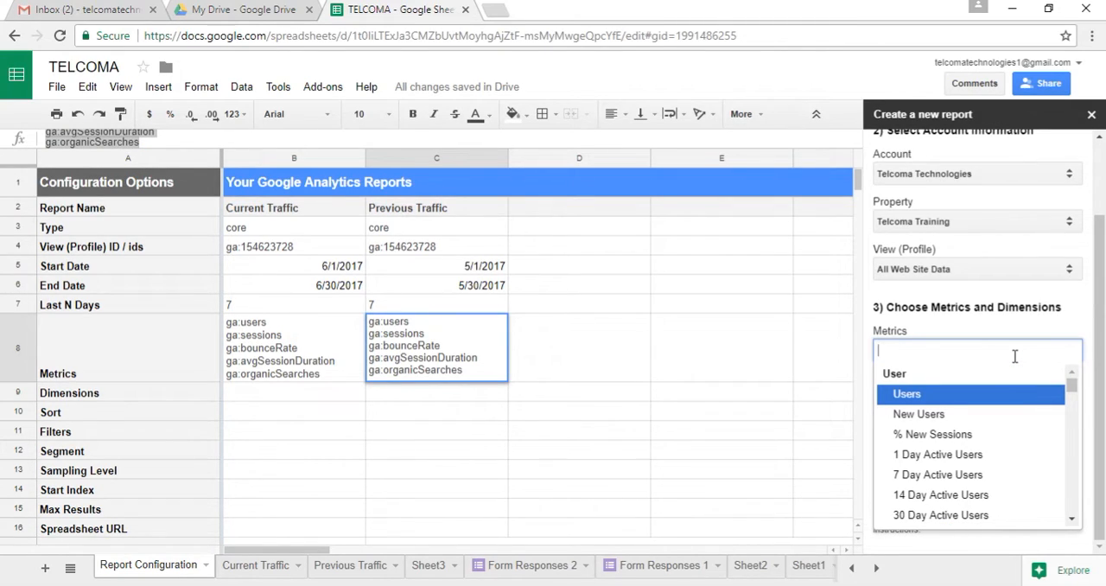
pyautogui.write('new')
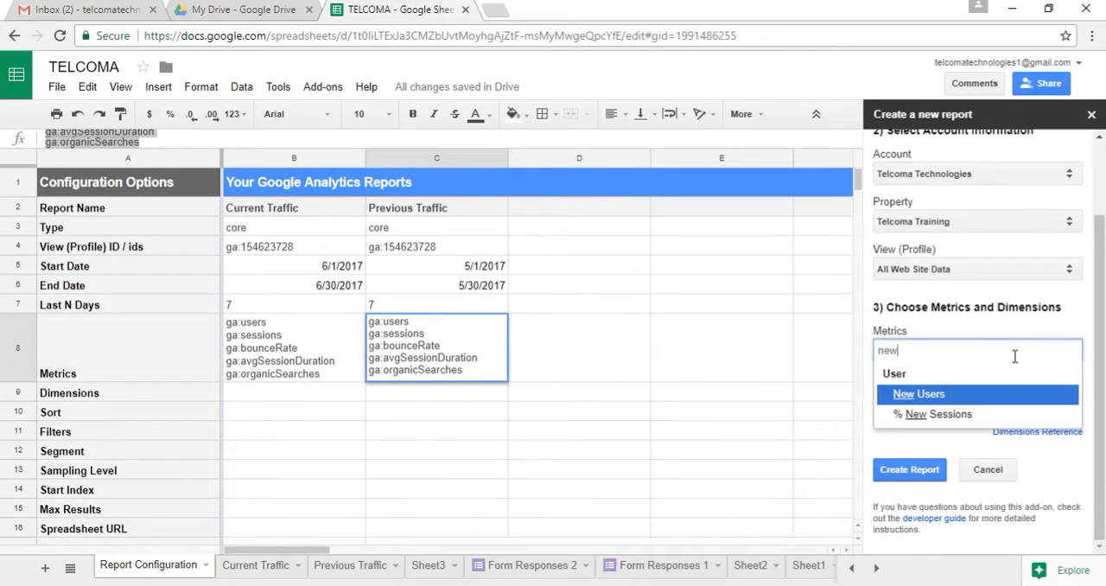
pyautogui.click(944, 398)
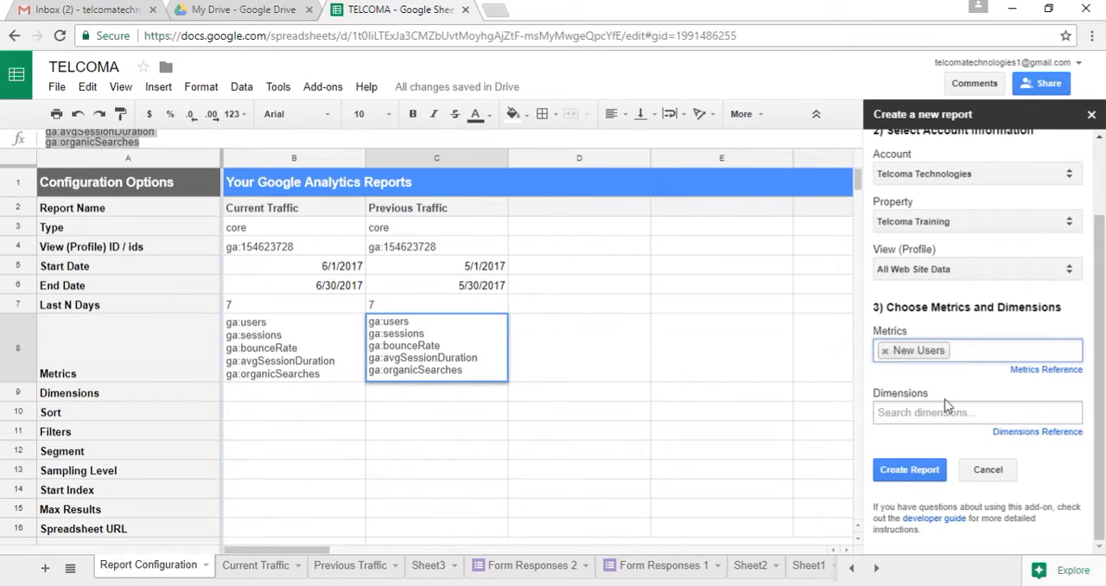
# Add Source as the report's dimension and create the report
pyautogui.click(943, 415)
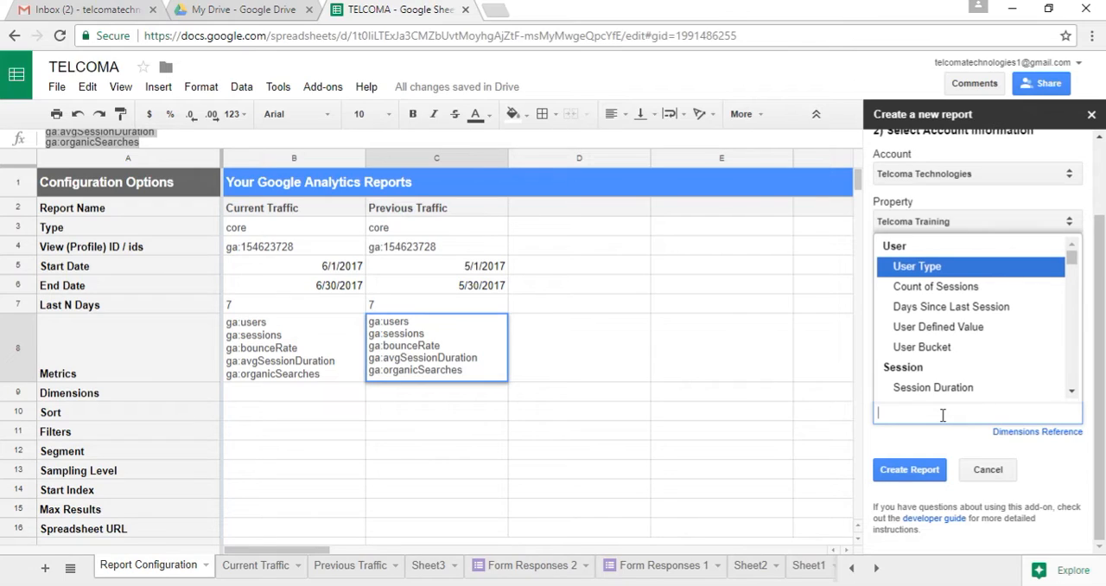
pyautogui.write('source')
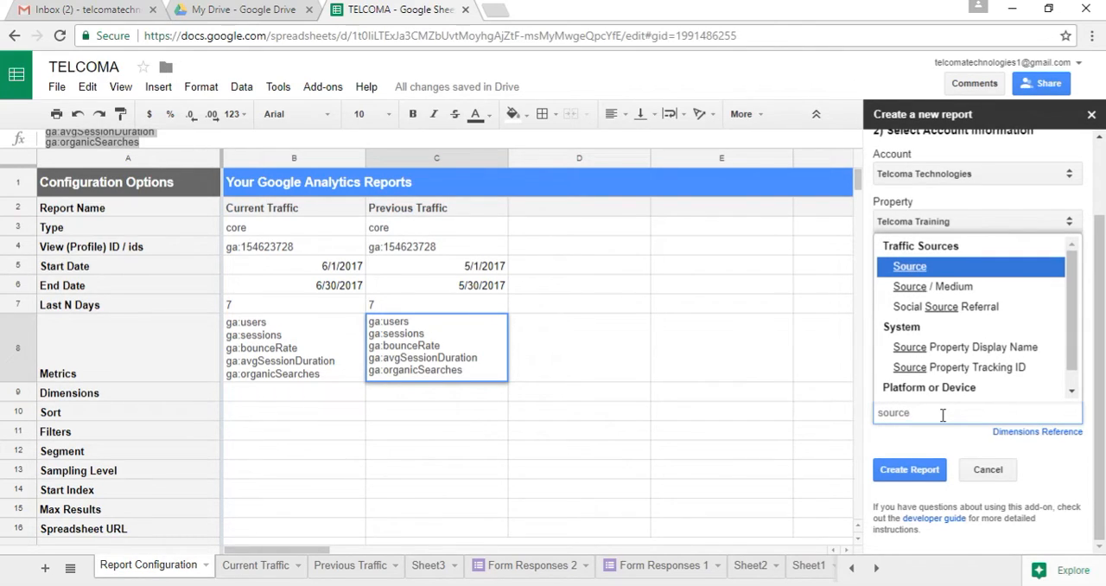
pyautogui.click(982, 270)
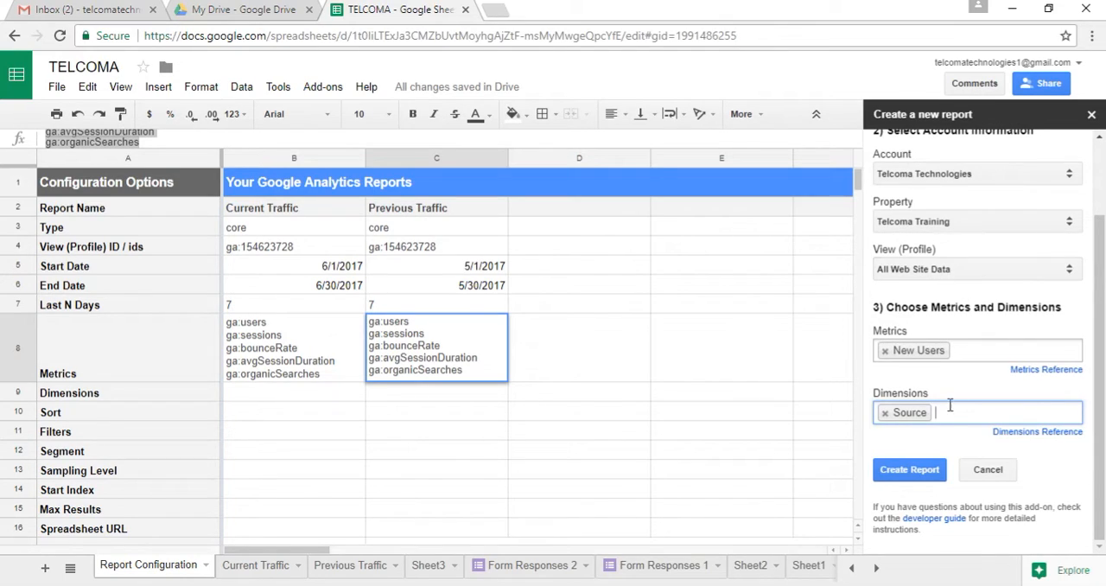
pyautogui.click(919, 475)
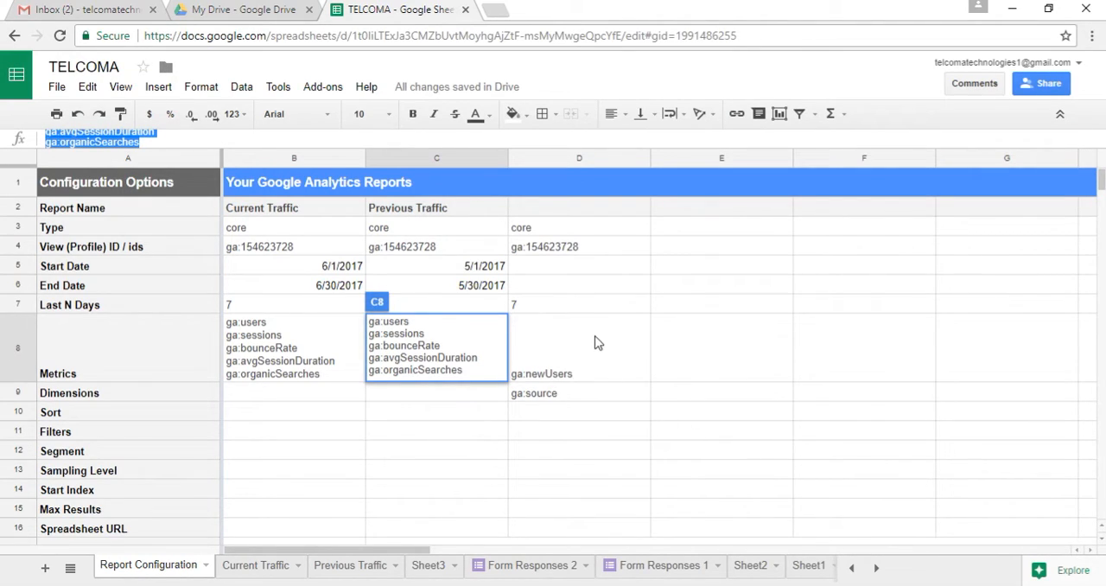
# Name the new report in column D "next prior month traffic" in the Report Name row
pyautogui.click(569, 194)
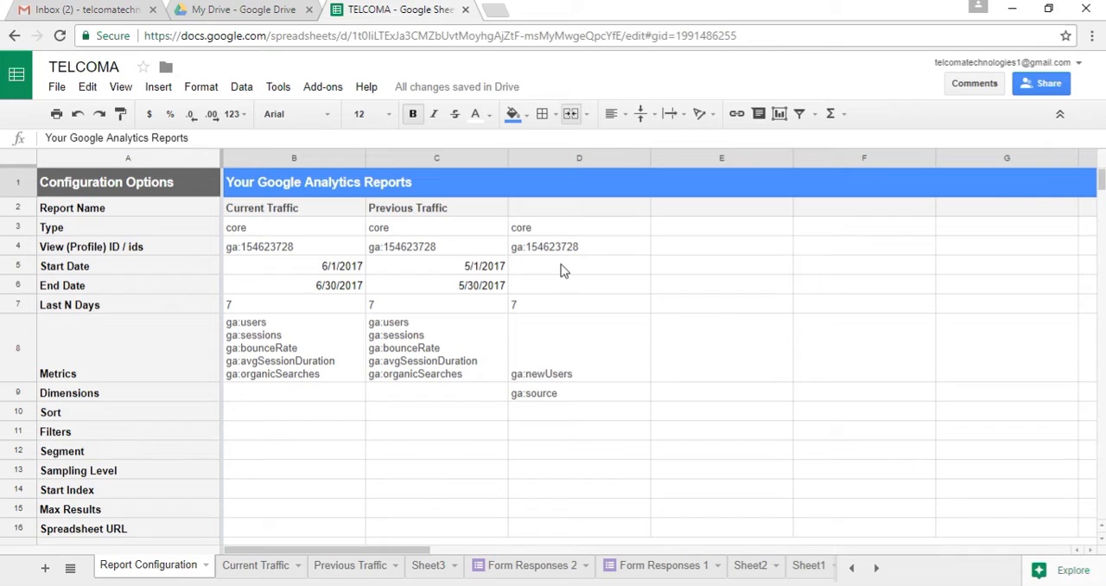
pyautogui.doubleClick(593, 217)
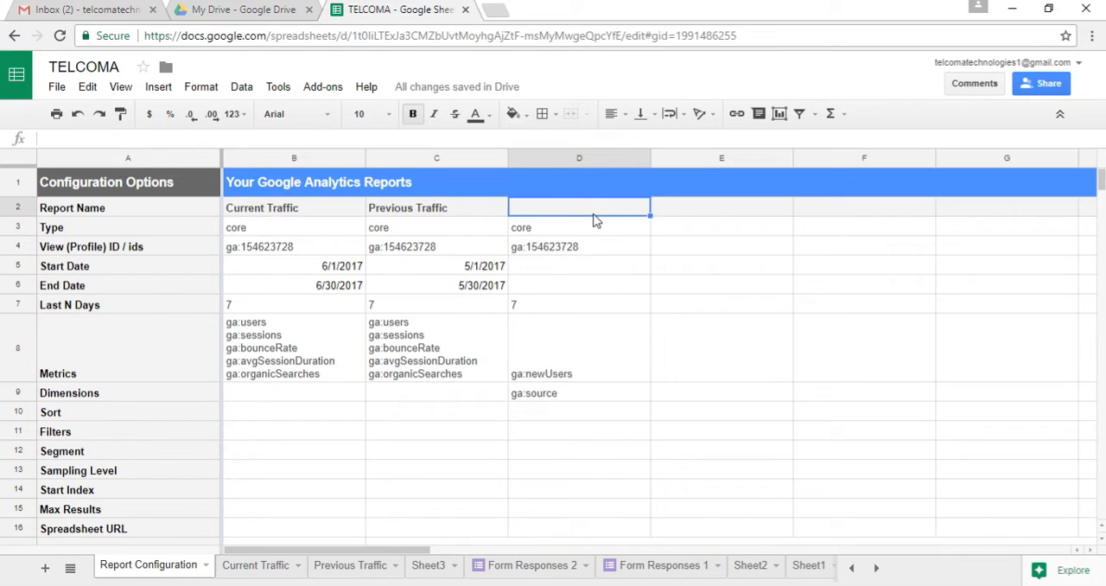
pyautogui.write('ne')
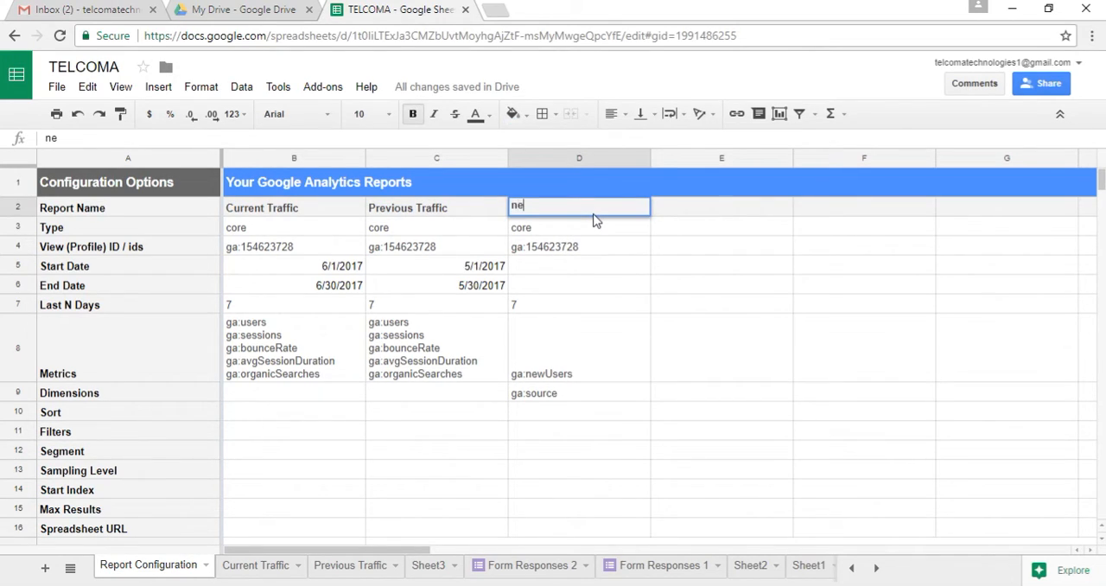
pyautogui.write('xt prior month traffic')
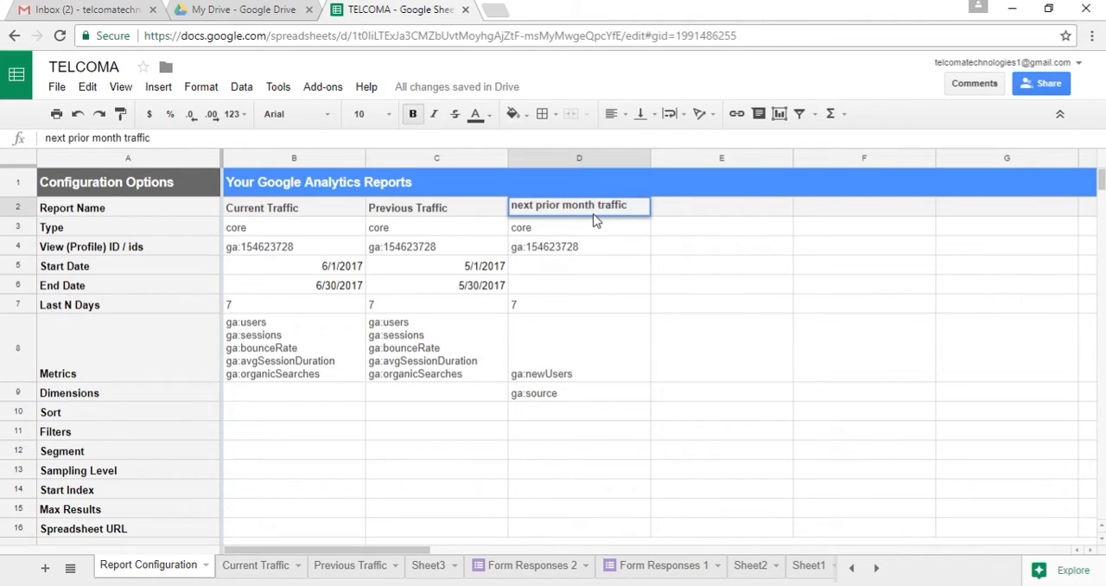
# Enter 4/1/2017 as the start date and 4/302017 as the end date of the next prior month traffic report
pyautogui.click(597, 266)
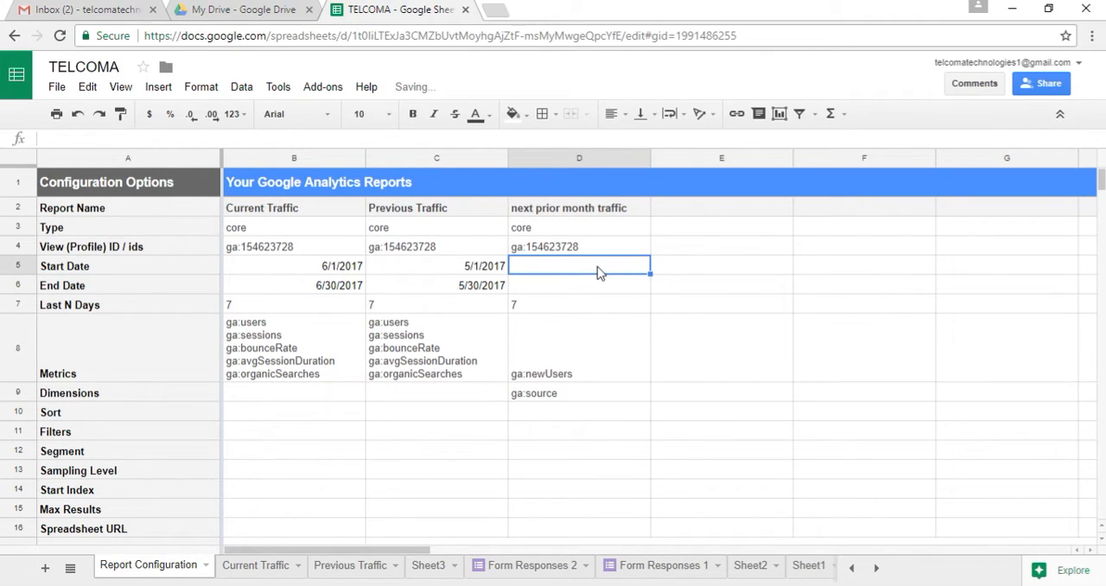
pyautogui.write('4/1')
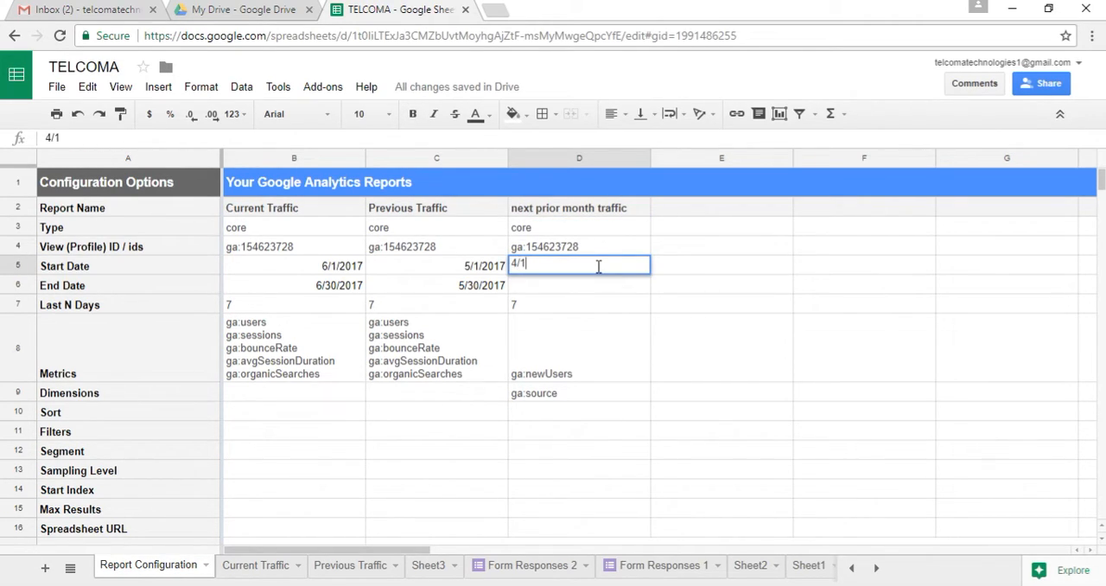
pyautogui.write('/2017')
pyautogui.click(597, 285)
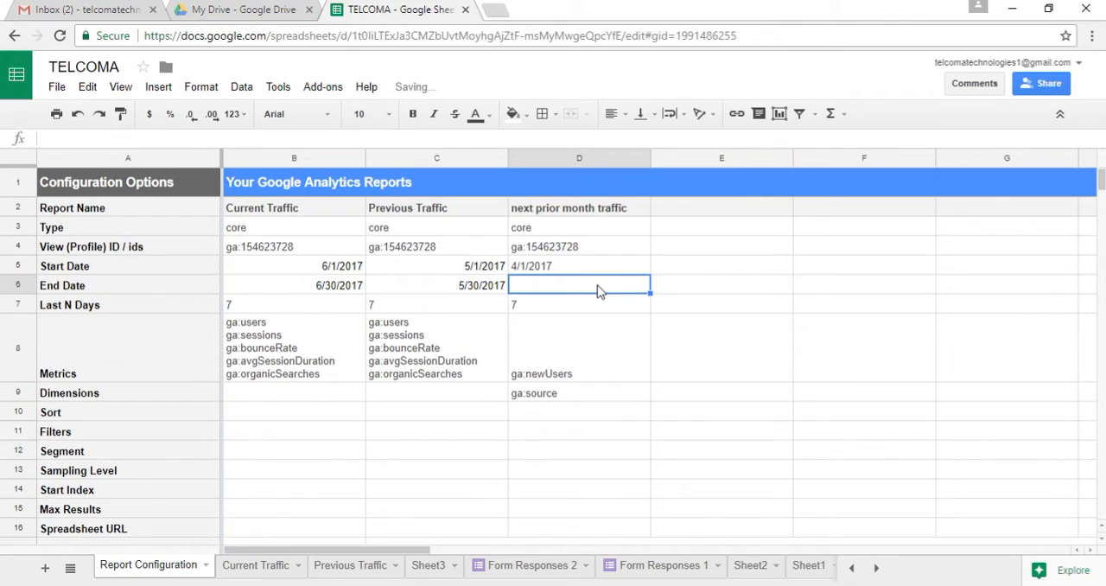
pyautogui.write('4')
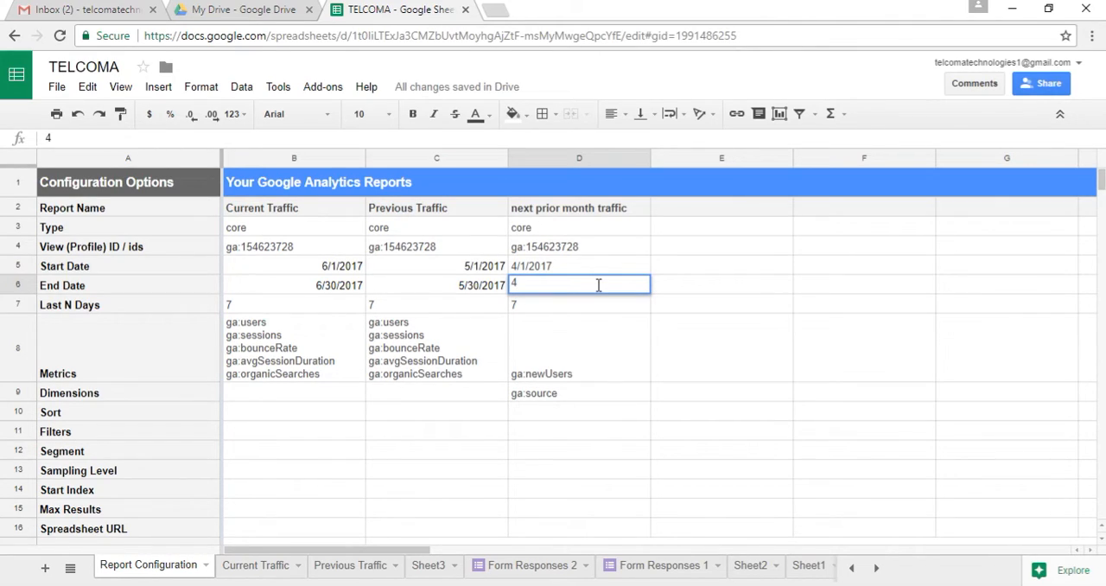
pyautogui.write('/302017')
pyautogui.click(603, 310)
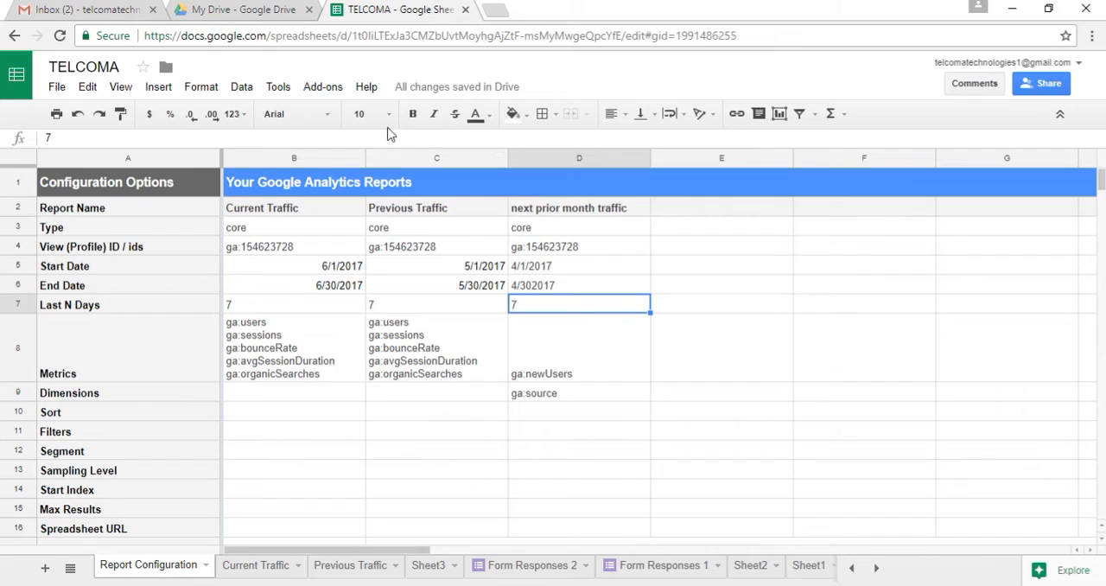
# Run all configured Google Analytics reports and dismiss the report status message
pyautogui.click(321, 89)
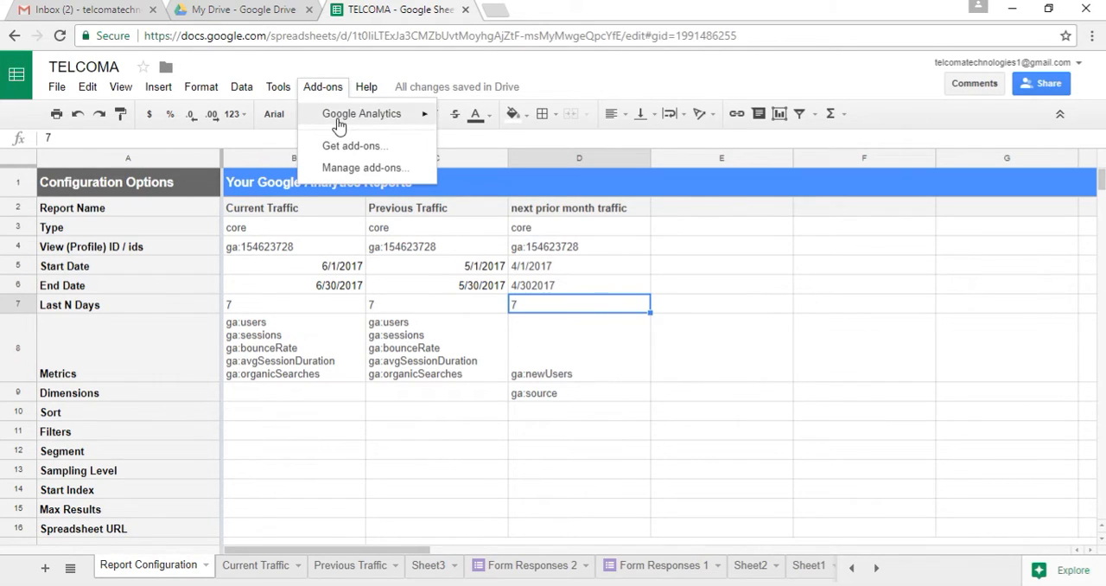
pyautogui.moveTo(337, 121)
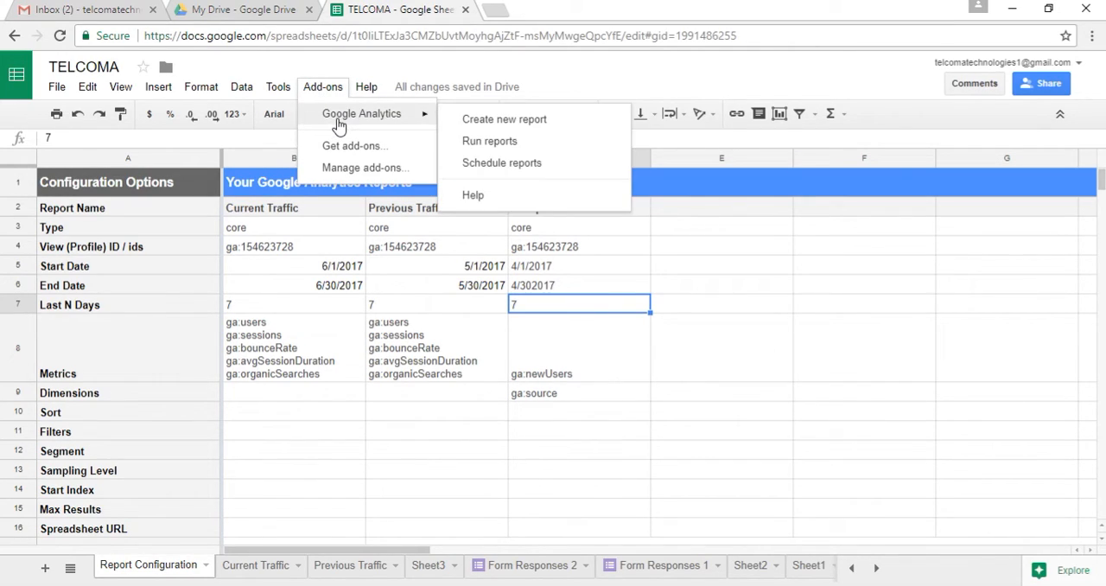
pyautogui.click(486, 143)
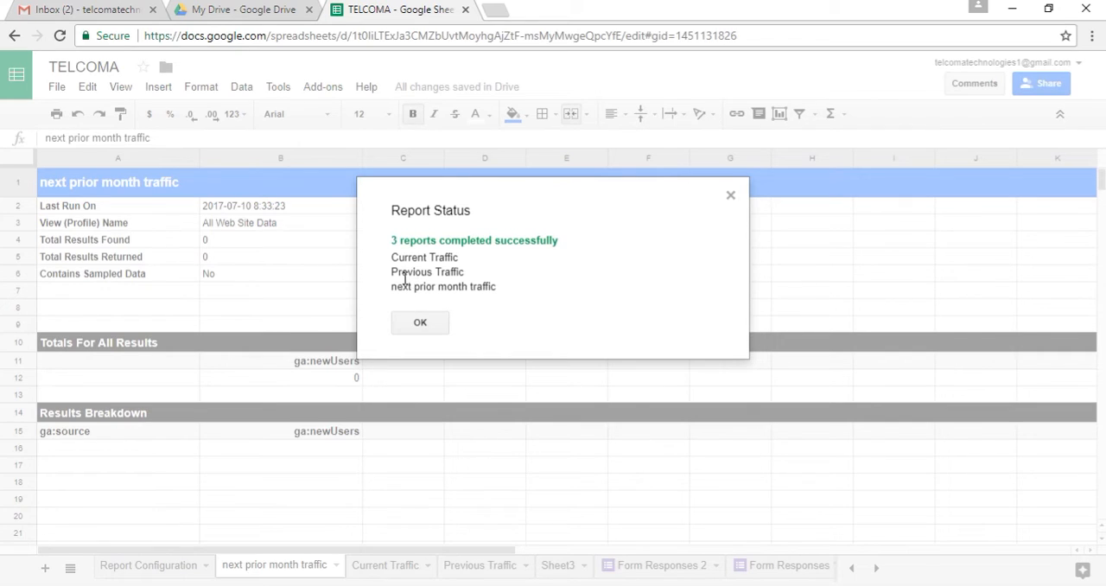
pyautogui.click(420, 324)
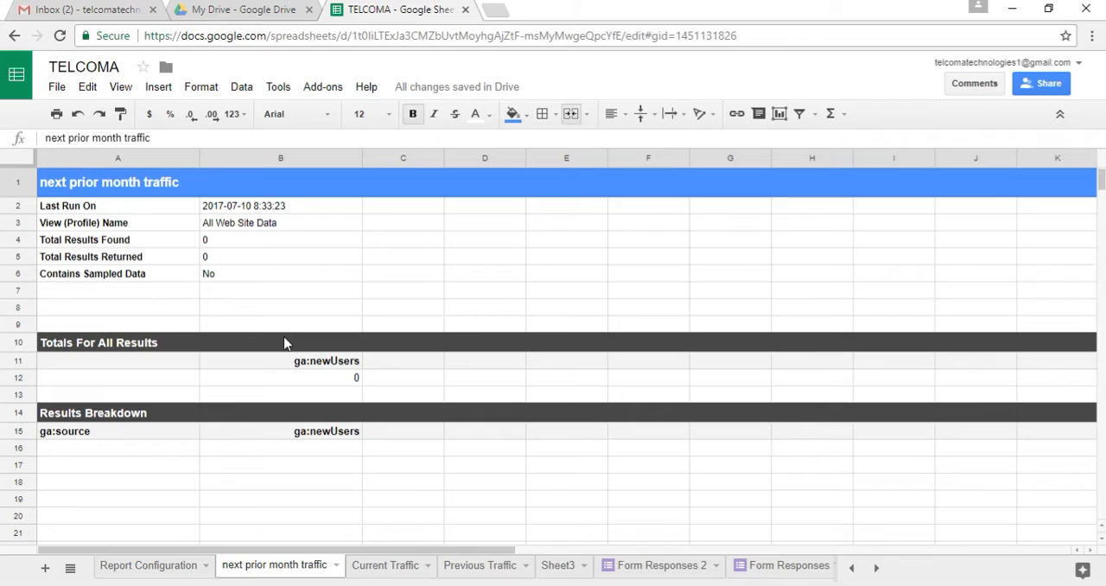
pyautogui.click(335, 89)
pyautogui.moveTo(362, 113)
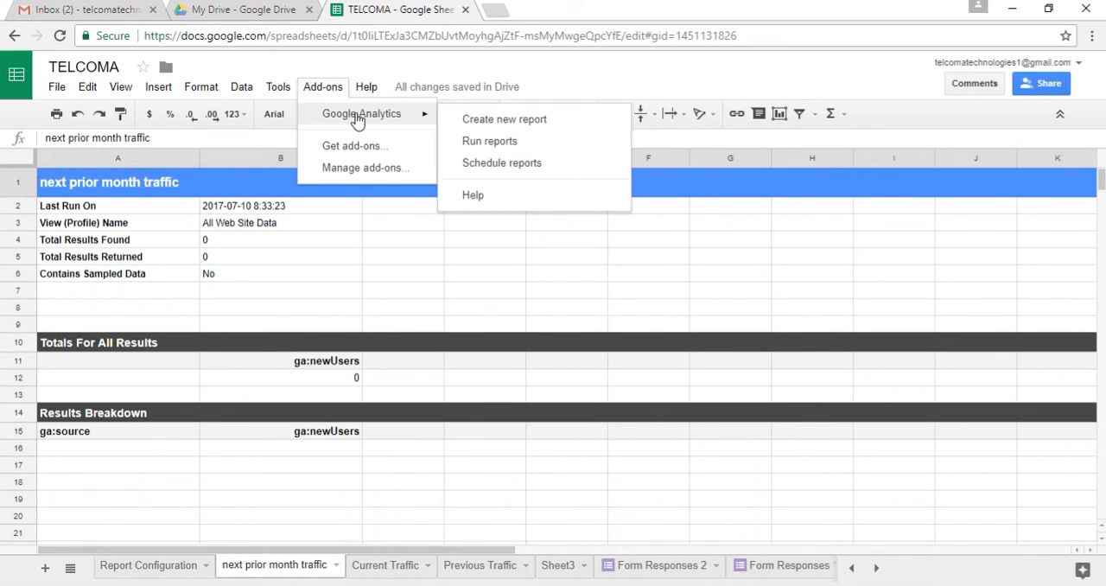
pyautogui.click(500, 121)
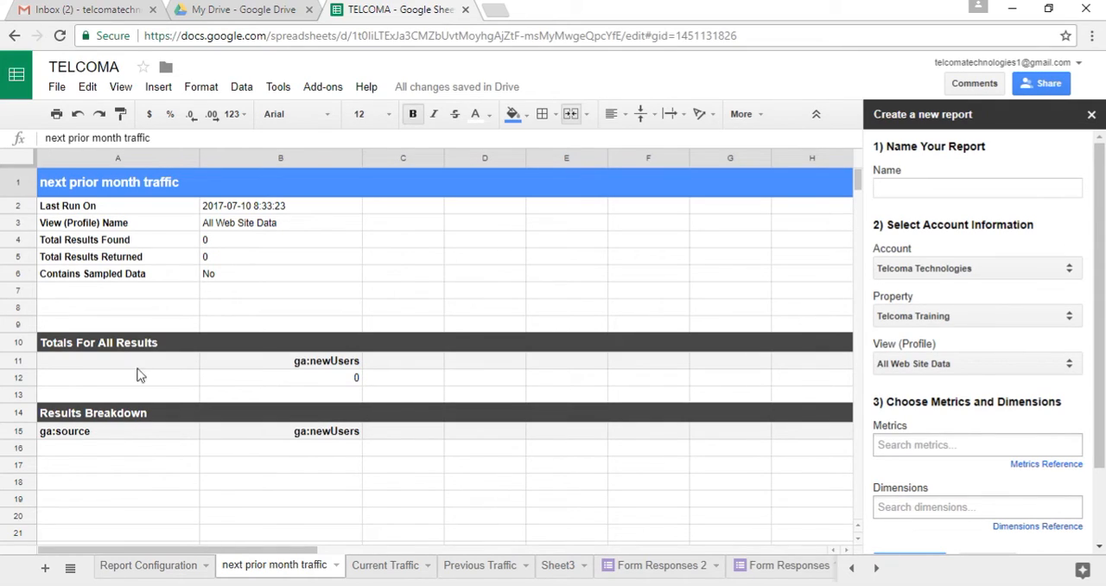
pyautogui.click(408, 264)
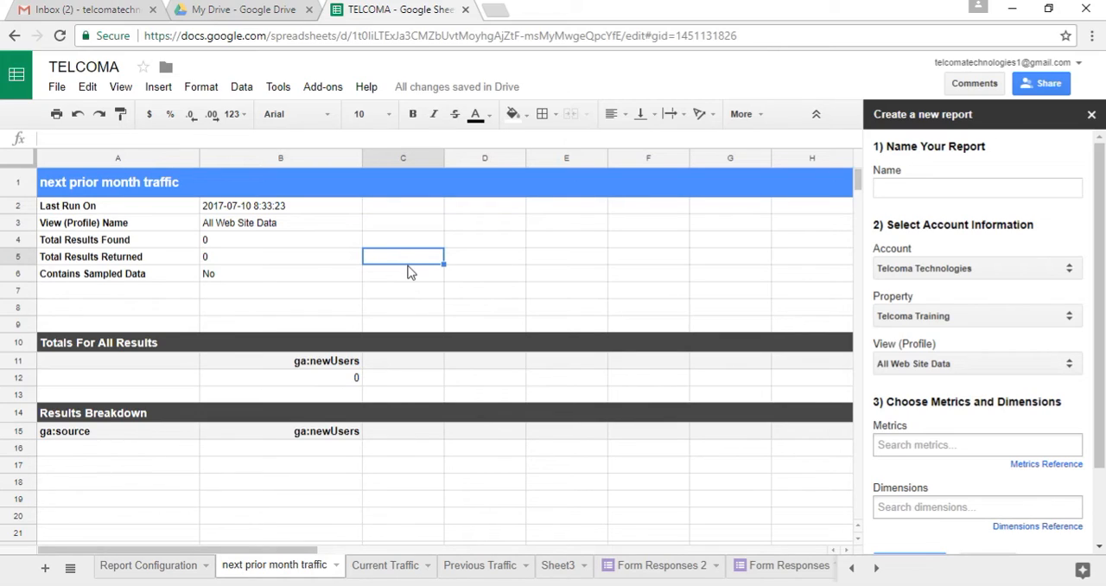
pyautogui.click(485, 274)
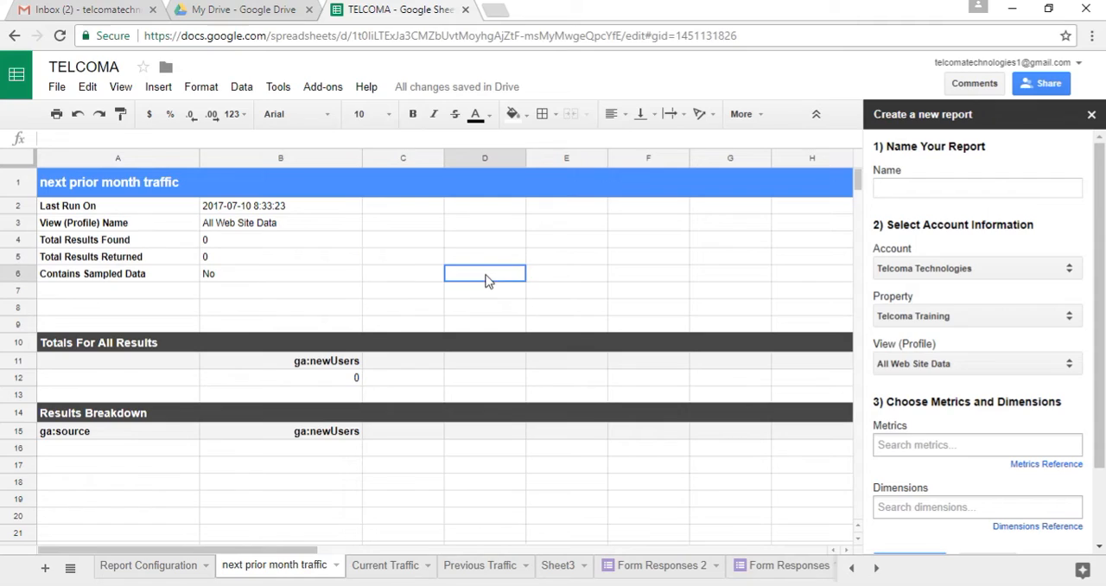
pyautogui.click(1091, 115)
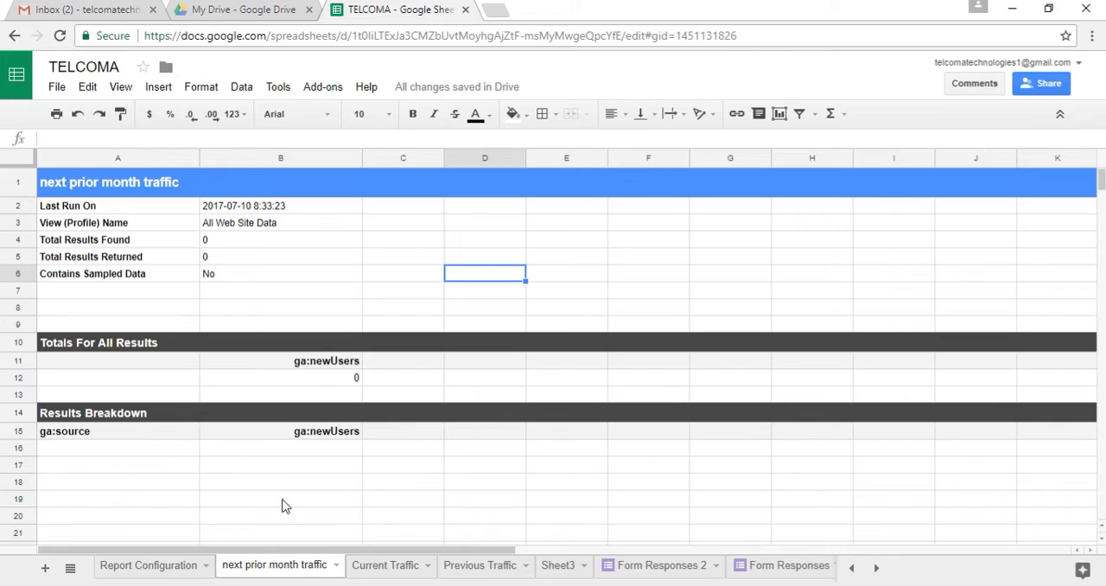
# Enter bing.com, yahoo.com and google.com in cells B16 to B18 under ga:newUsers in the Results Breakdown
pyautogui.doubleClick(321, 453)
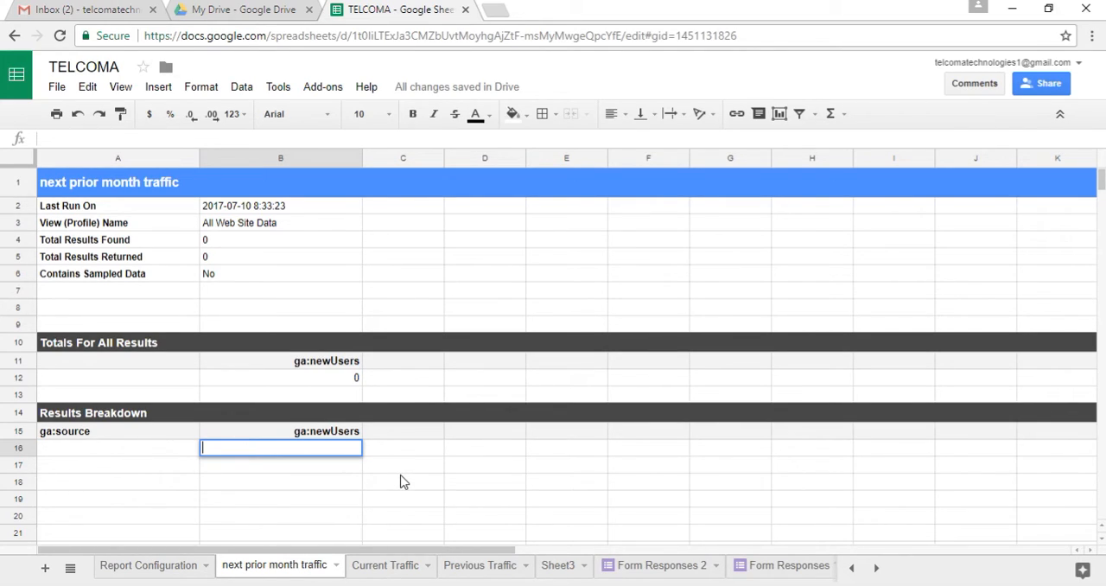
pyautogui.write('bing.com')
pyautogui.click(336, 465)
pyautogui.write('yaho.co')
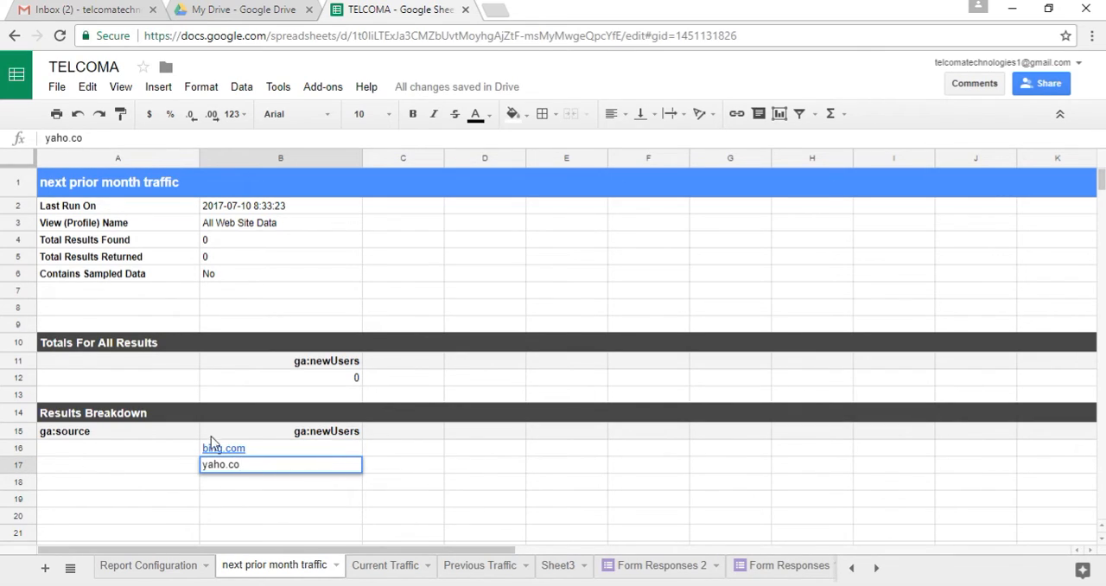
pyautogui.write('m')
pyautogui.click(220, 465)
pyautogui.write('o')
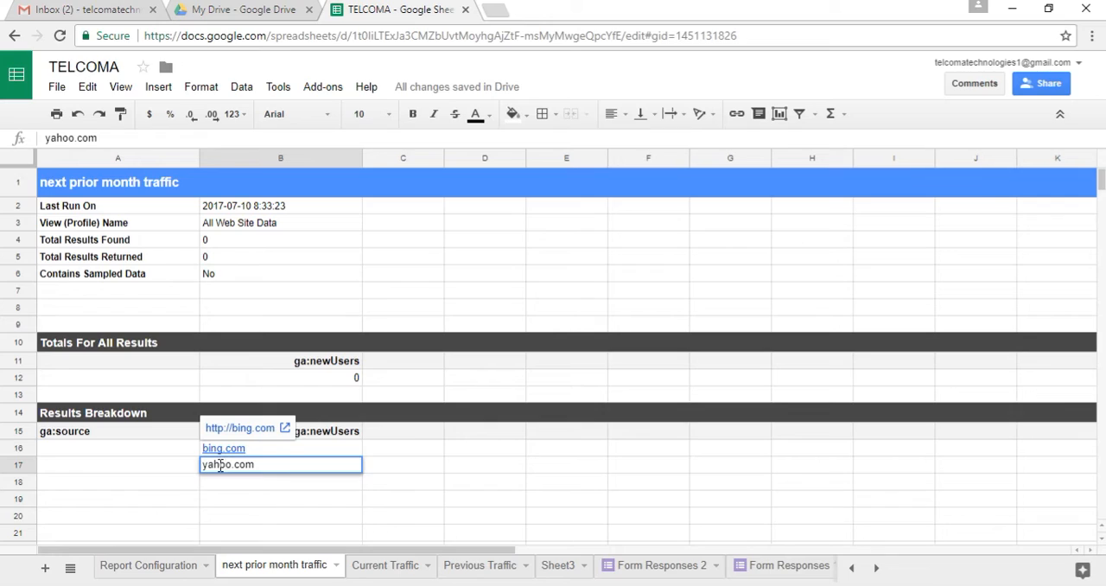
pyautogui.click(215, 489)
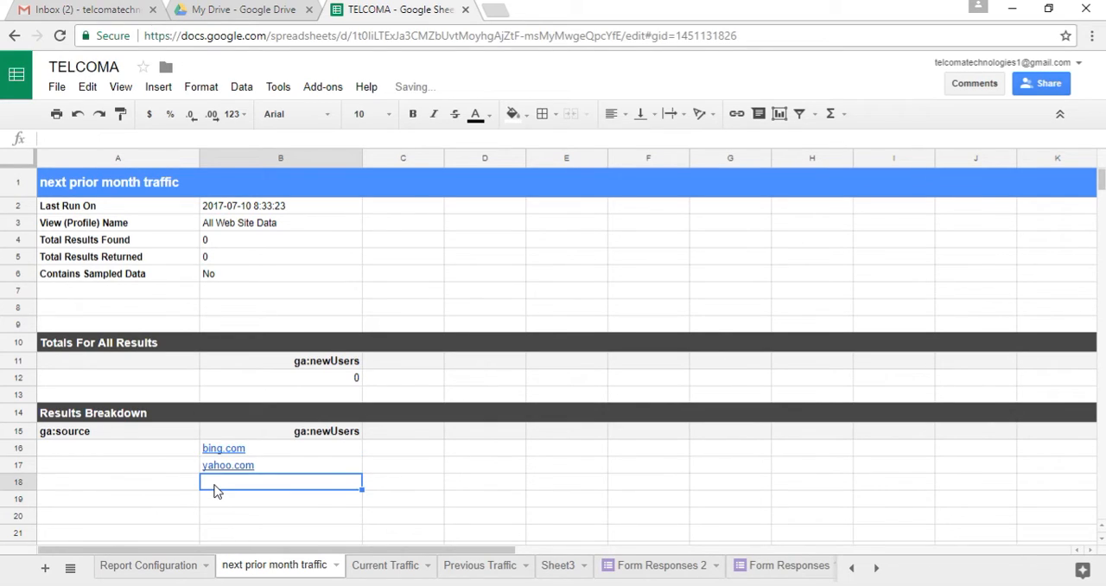
pyautogui.write('google.com')
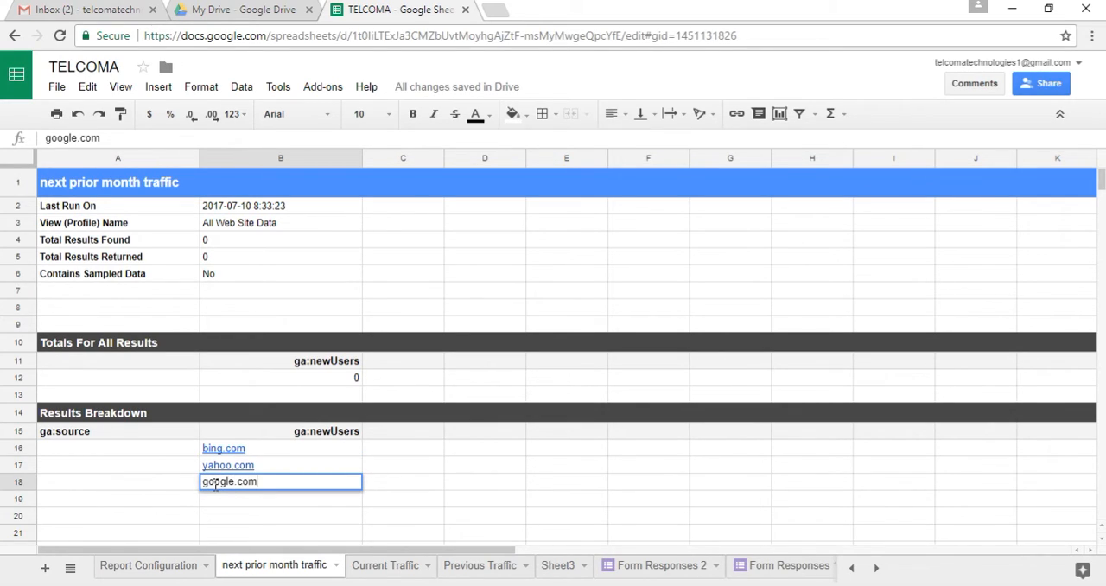
pyautogui.click(161, 453)
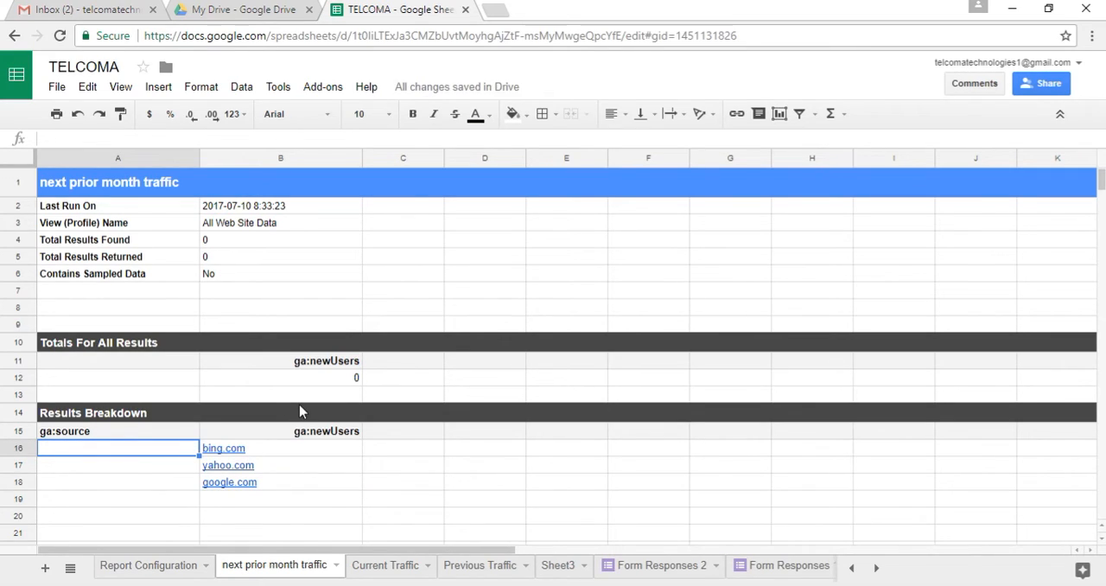
pyautogui.click(278, 455)
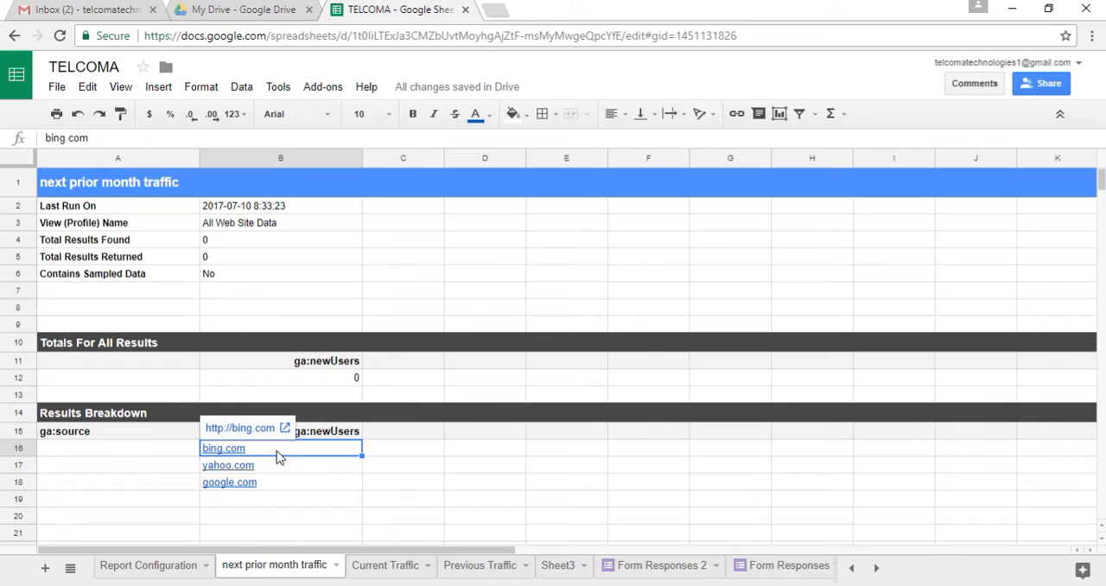
pyautogui.hotkey('shift', 'Down')
pyautogui.hotkey('shift', 'Down')
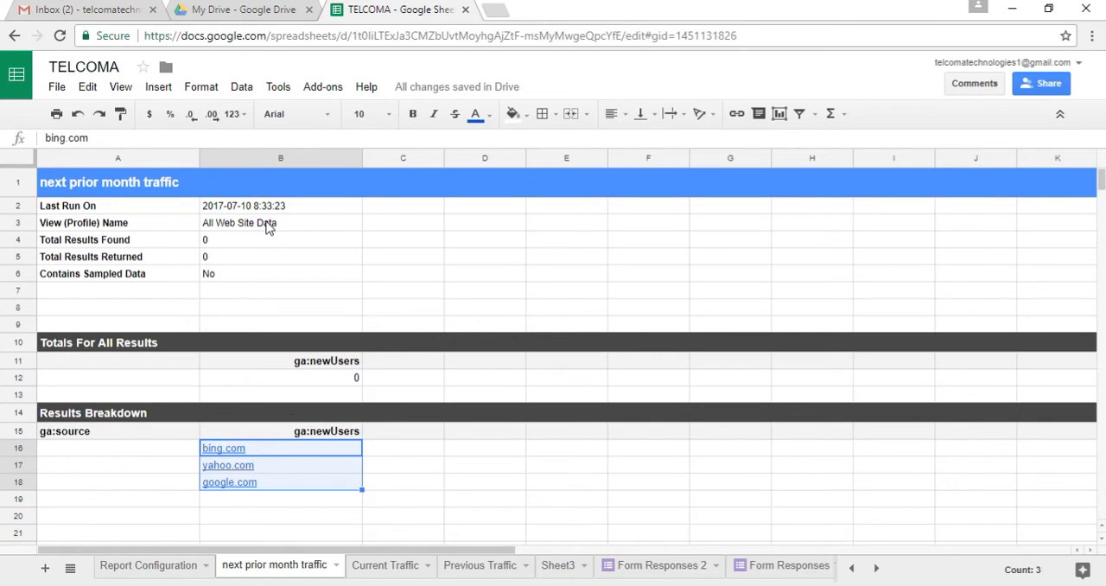
pyautogui.click(242, 88)
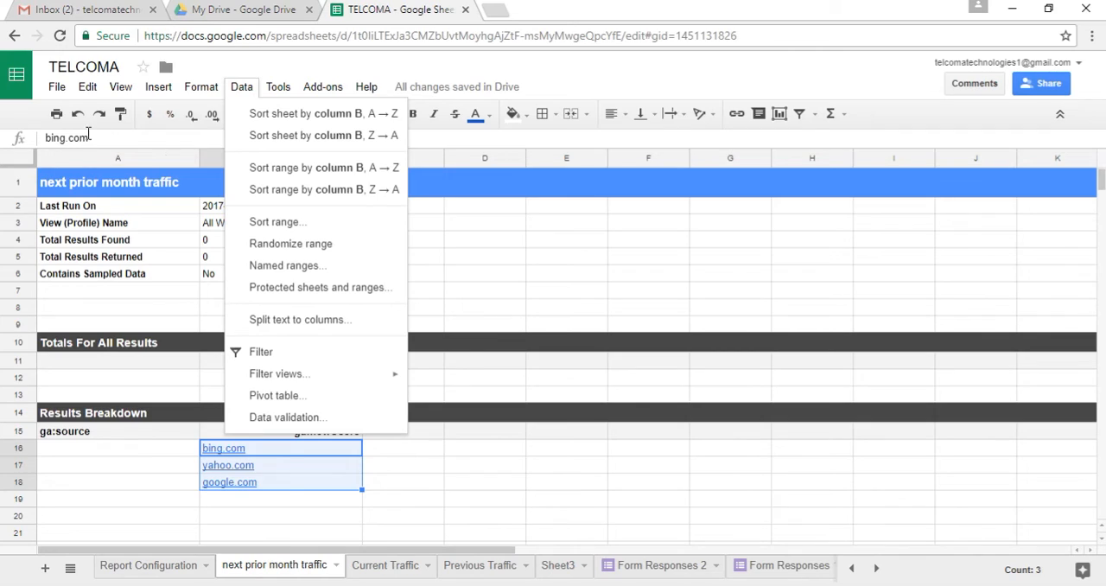
pyautogui.click(159, 86)
pyautogui.click(396, 367)
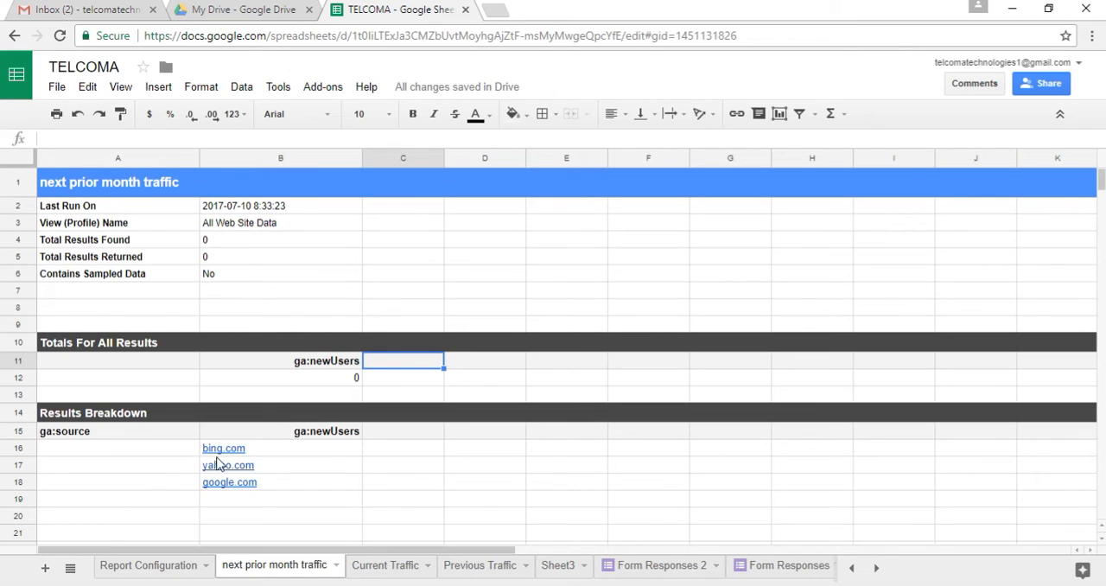
# Copy the Results Breakdown ga:newUsers header with its three site entries, B15:B18, into a new sheet starting at A1
pyautogui.moveTo(232, 450)
pyautogui.click(308, 435)
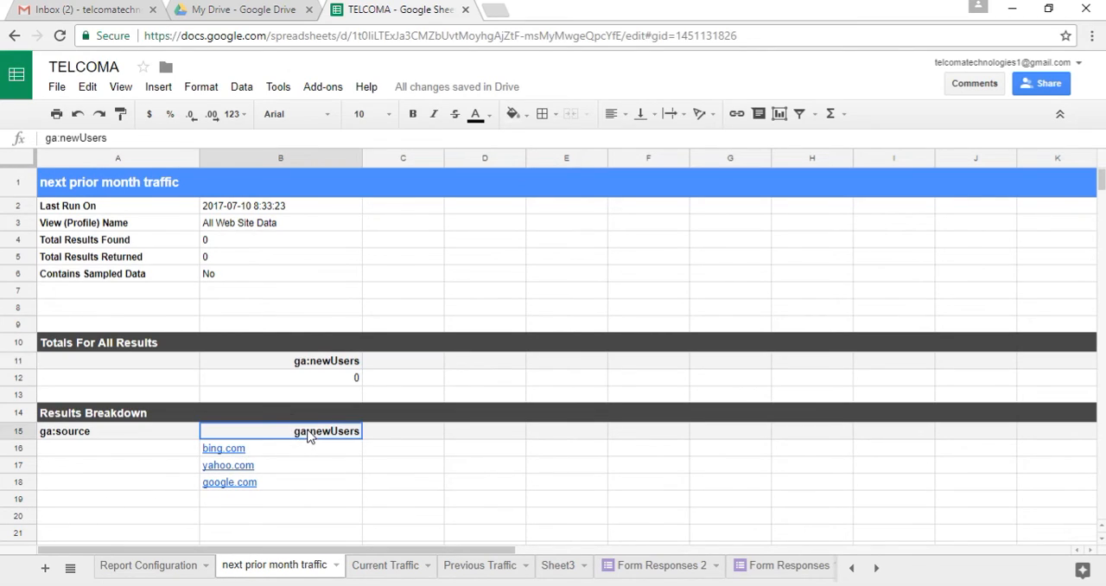
pyautogui.hotkey('shift', 'Down')
pyautogui.hotkey('shift', 'Down')
pyautogui.hotkey('shift', 'Down')
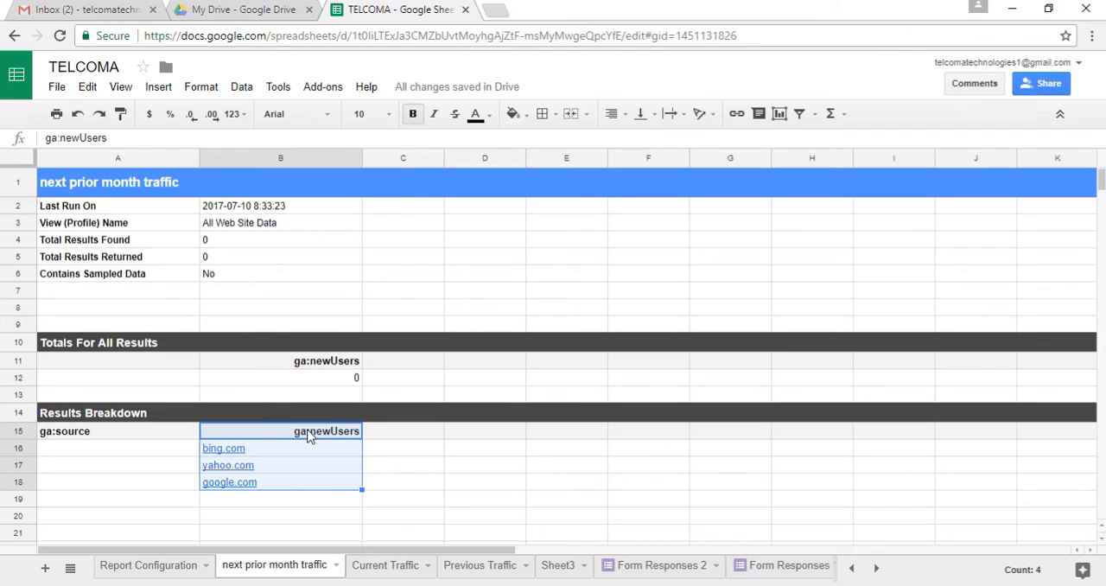
pyautogui.hotkey('ctrl', 'c')
pyautogui.click(557, 572)
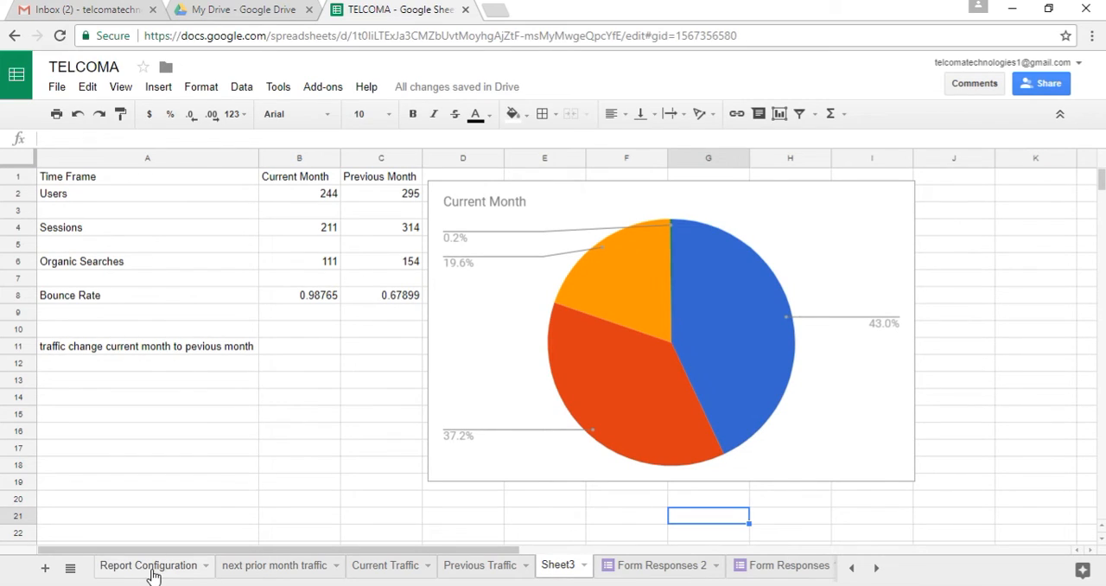
pyautogui.click(46, 572)
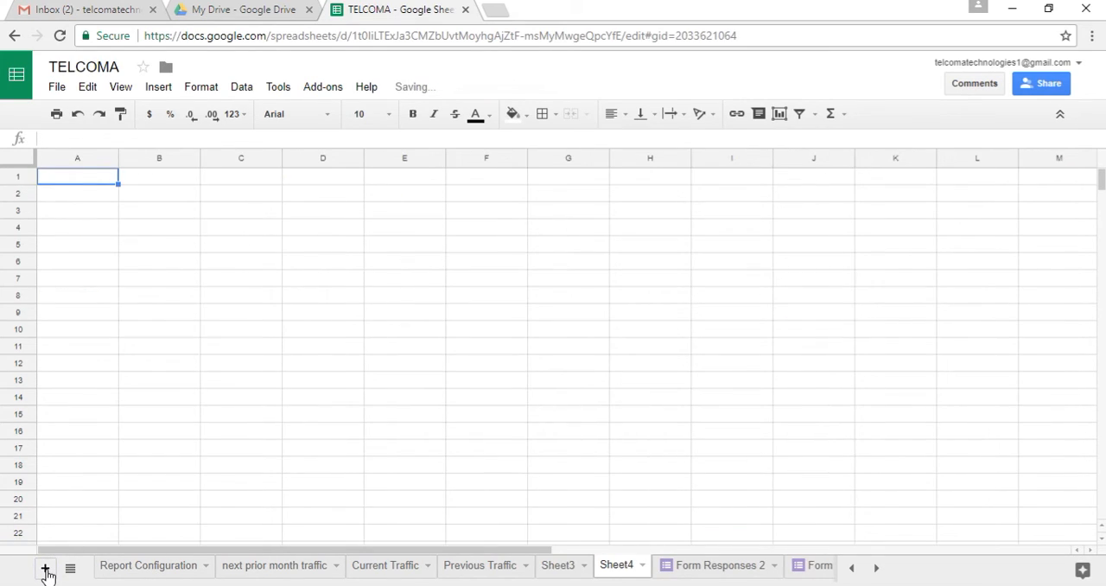
pyautogui.hotkey('ctrl', 'v')
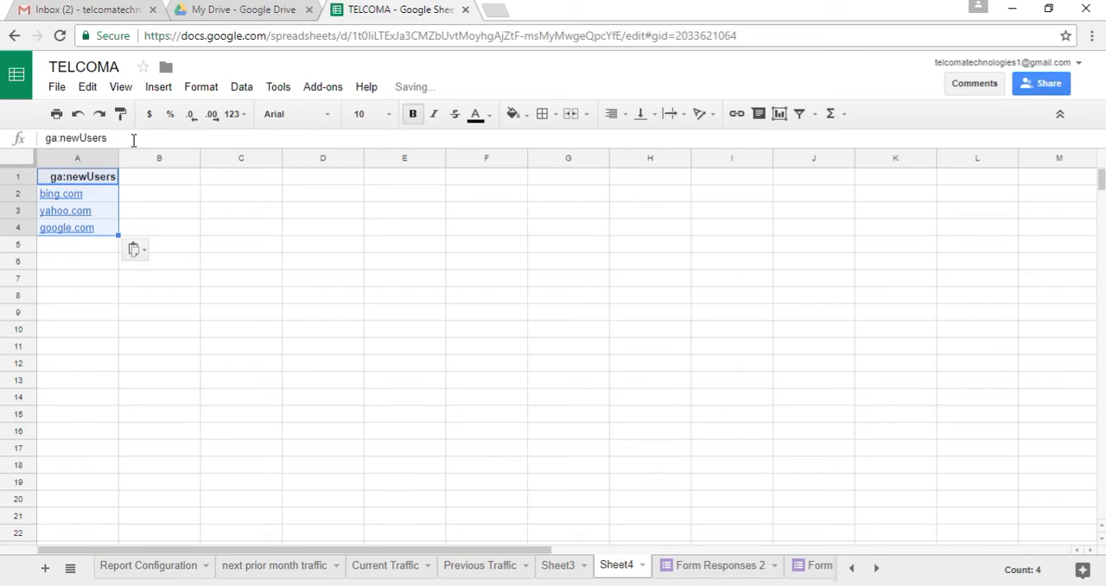
# Move the pasted contents of column A to column B in the new sheet
pyautogui.click(100, 159)
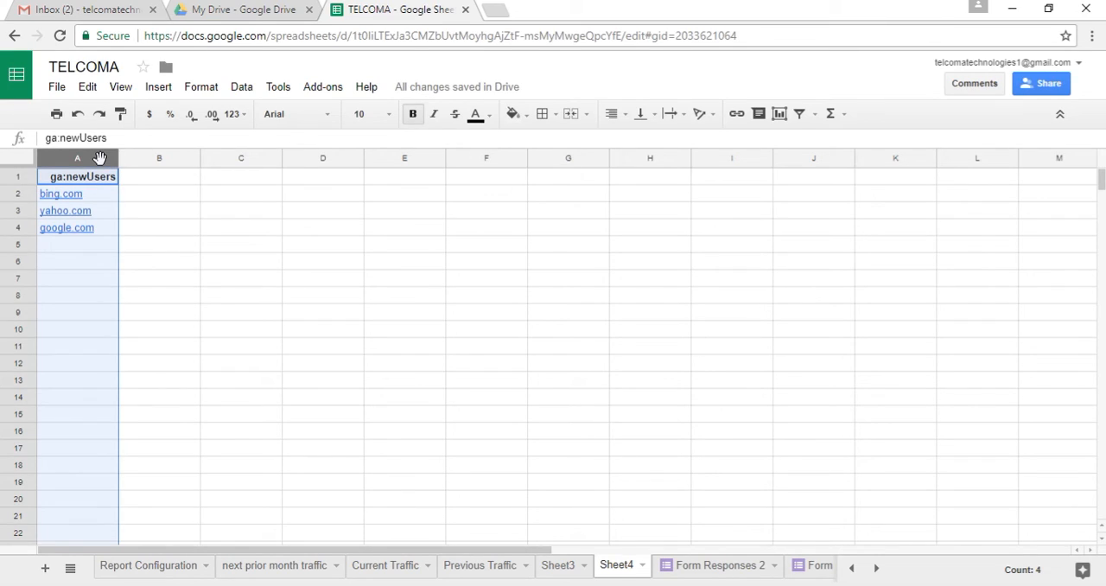
pyautogui.click(145, 158)
pyautogui.hotkey('ctrl', 'v')
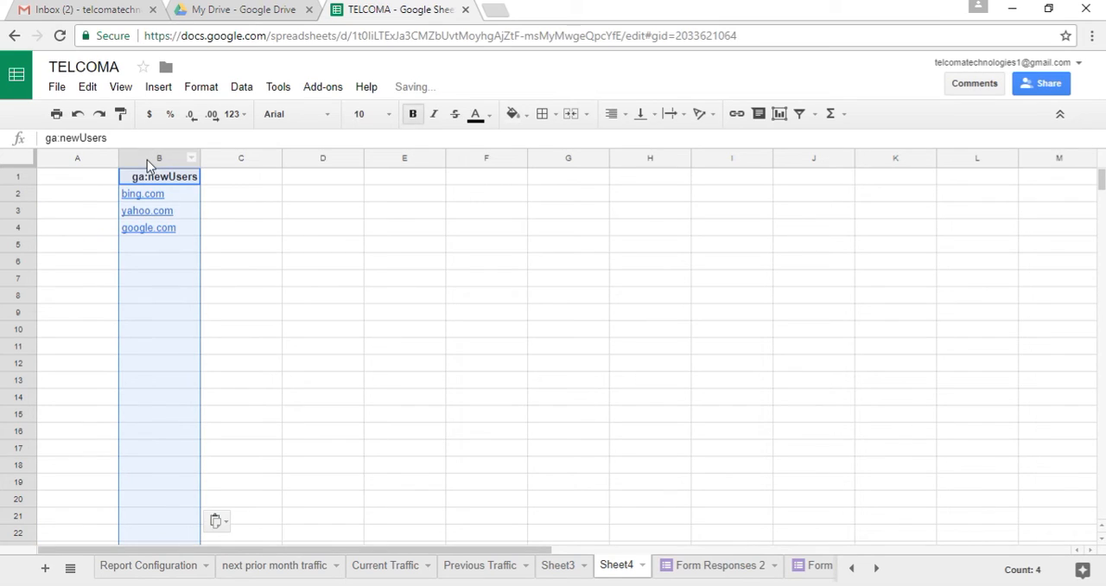
# Copy the ga:newUsers header from cell B11 of the next prior month traffic sheet into cell A1 of Sheet4
pyautogui.click(182, 566)
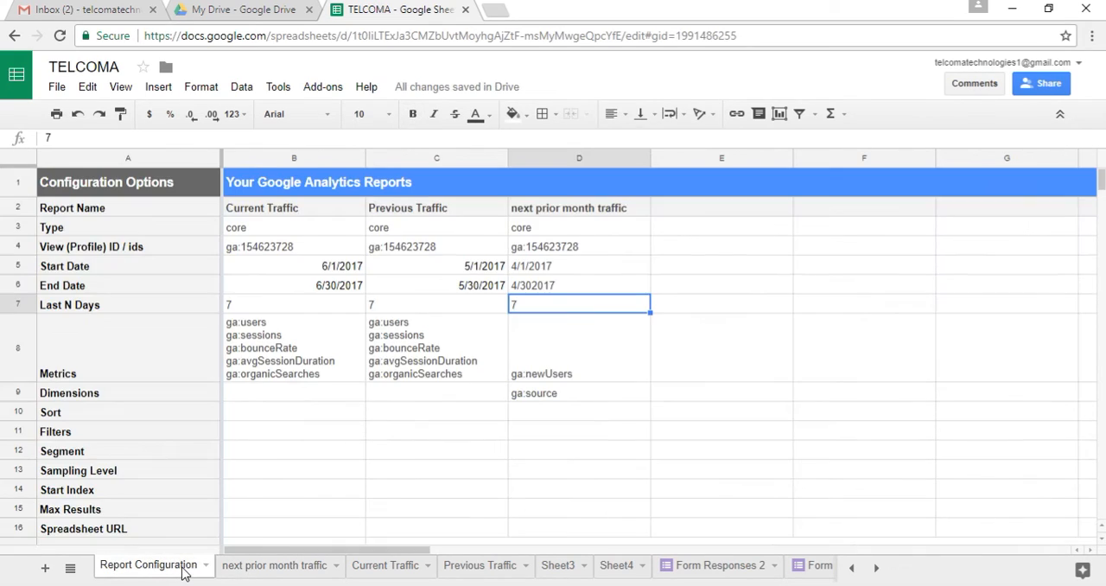
pyautogui.click(272, 566)
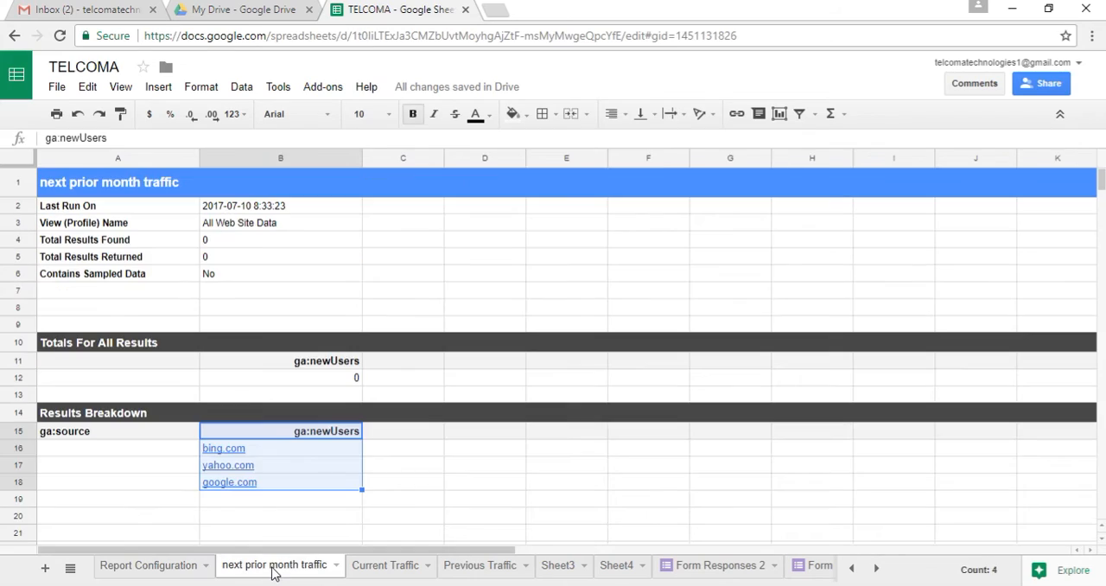
pyautogui.click(105, 430)
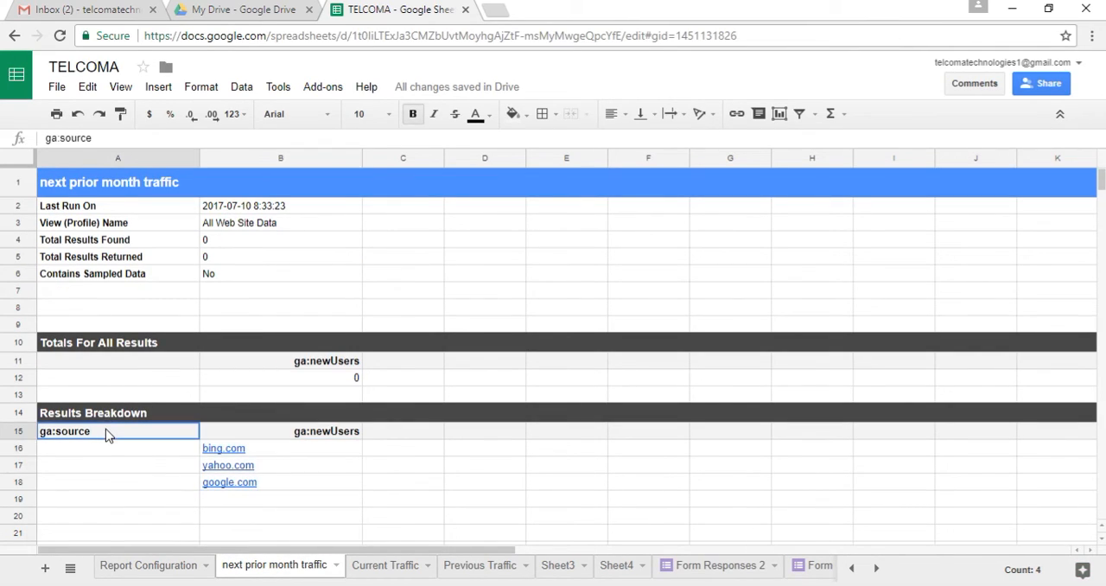
pyautogui.click(249, 361)
pyautogui.hotkey('ctrl', 'c')
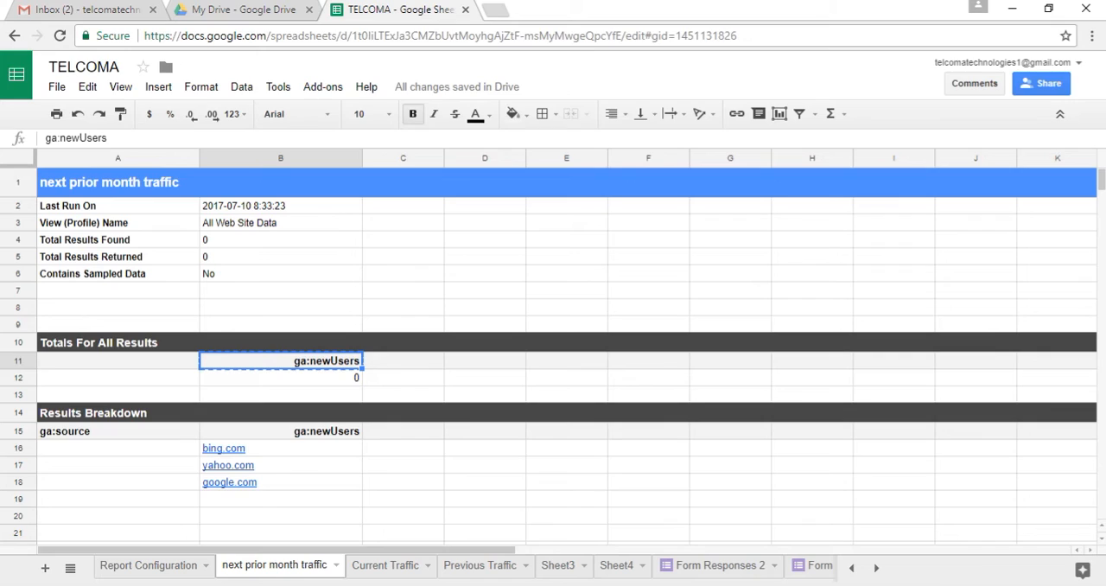
pyautogui.click(878, 569)
pyautogui.click(877, 569)
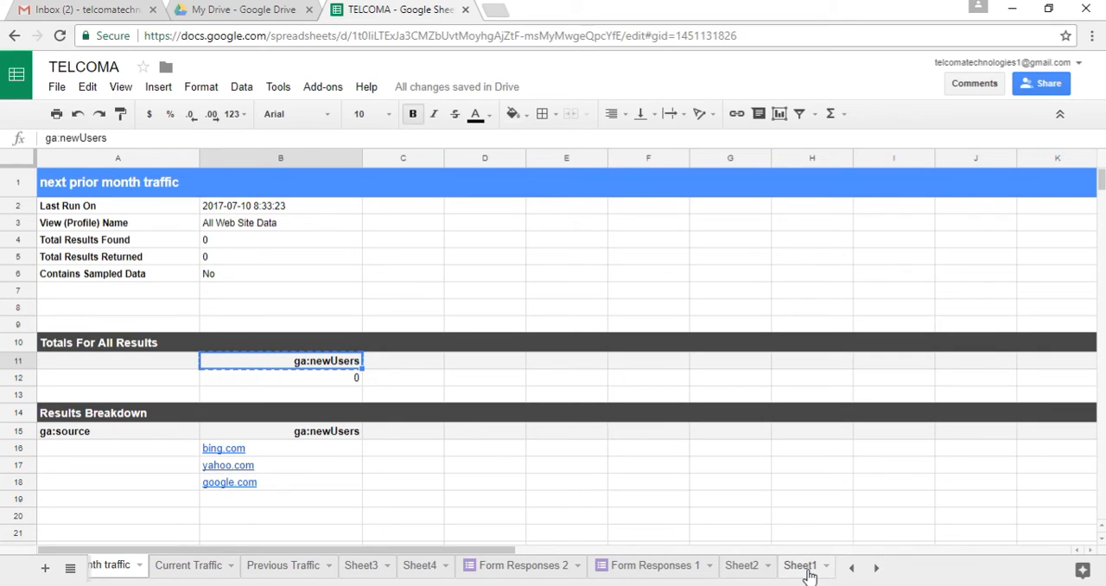
pyautogui.click(407, 570)
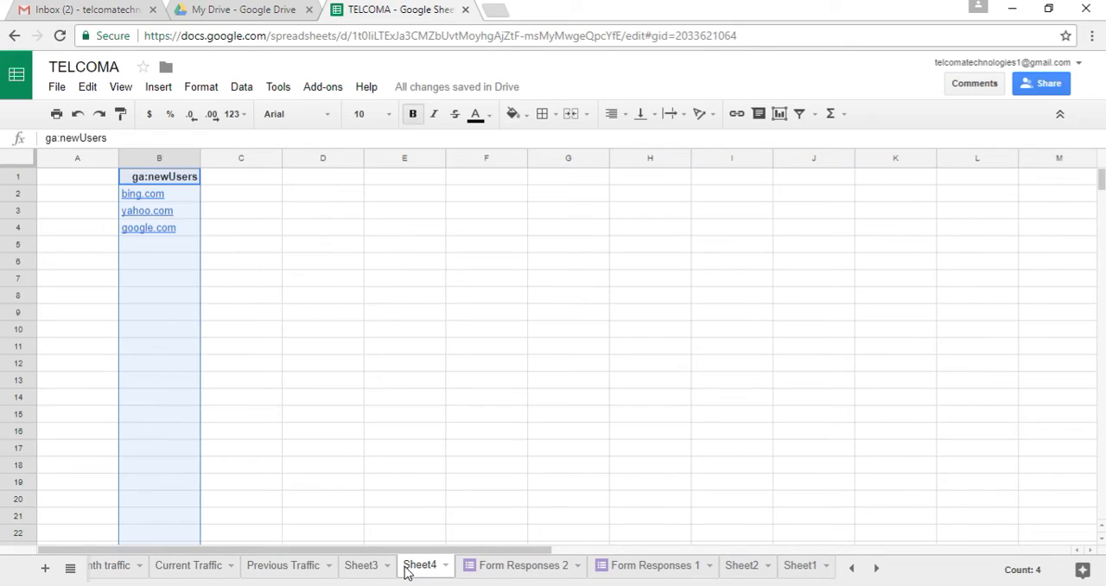
pyautogui.click(44, 159)
pyautogui.click(55, 177)
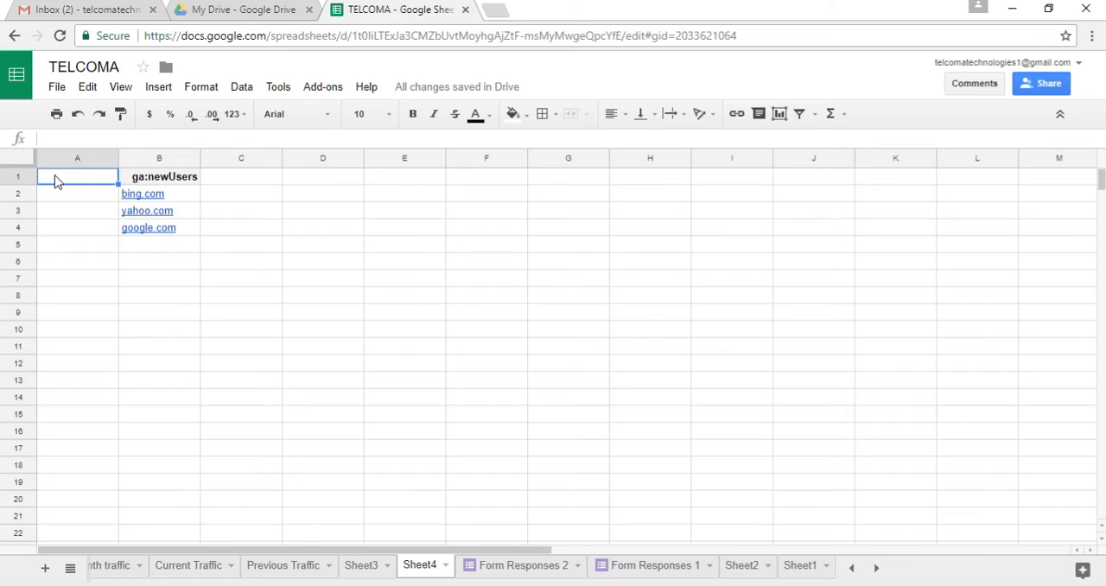
pyautogui.hotkey('ctrl', 'v')
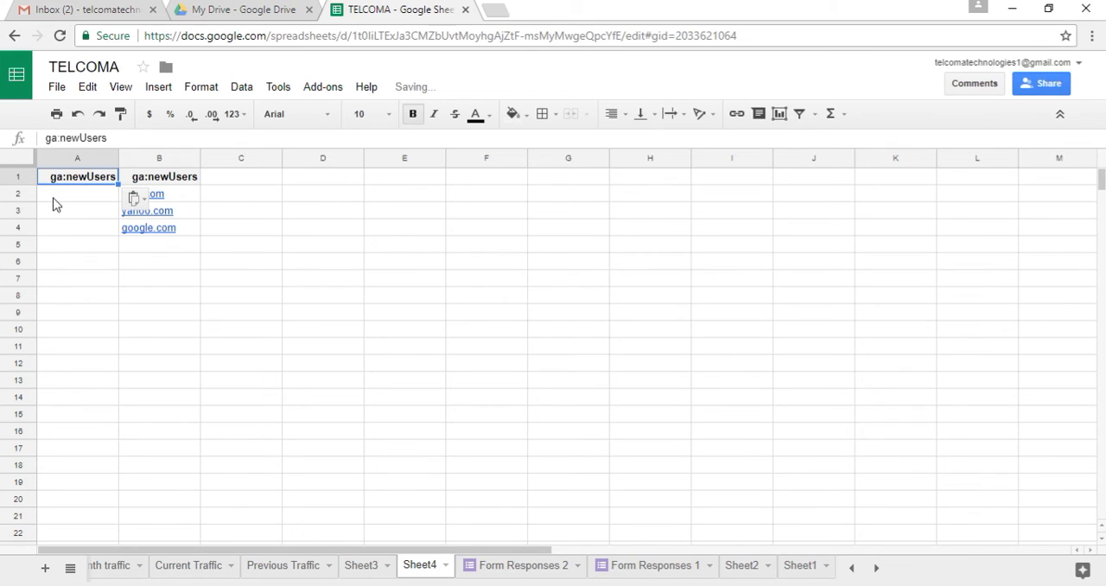
# Enter the new user counts 21, 5 and 30 in cells A2 to A4, beside bing.com, yahoo.com and google.com
pyautogui.click(53, 201)
pyautogui.write('21')
pyautogui.click(53, 221)
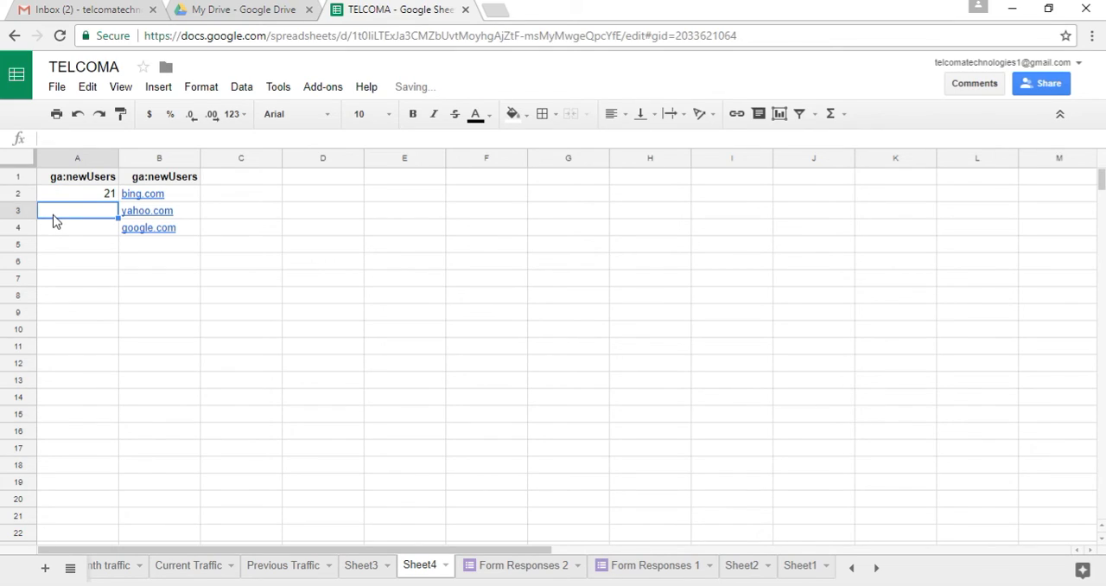
pyautogui.write('5')
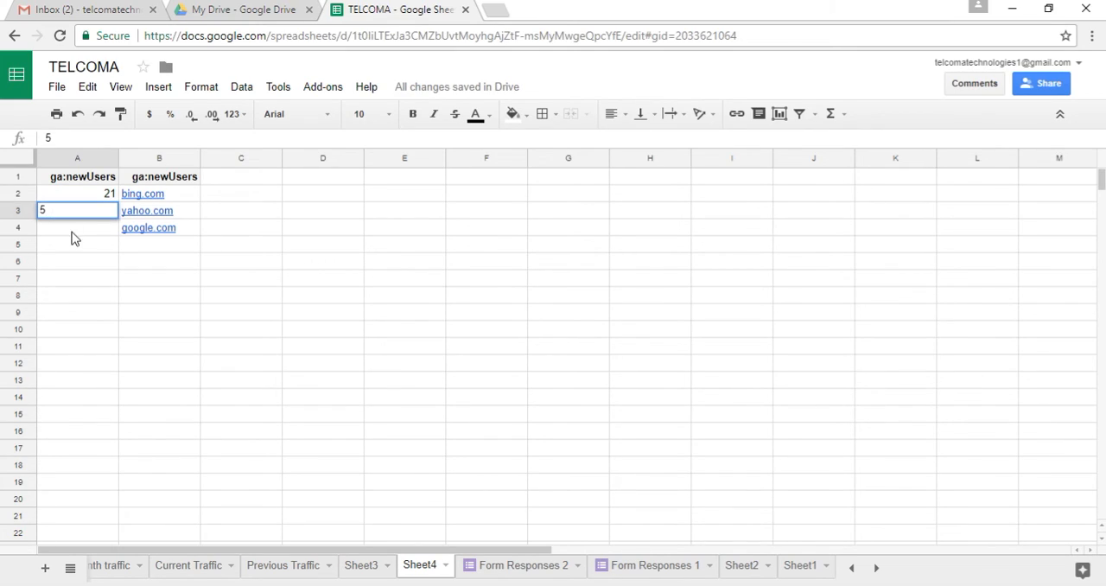
pyautogui.press('Return')
pyautogui.write('30')
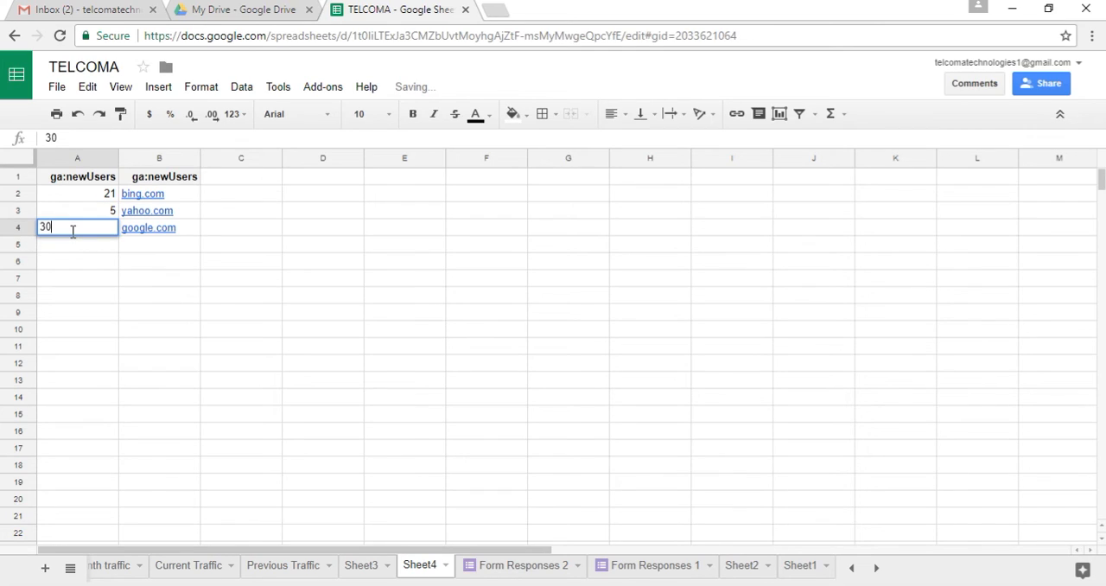
pyautogui.click(107, 245)
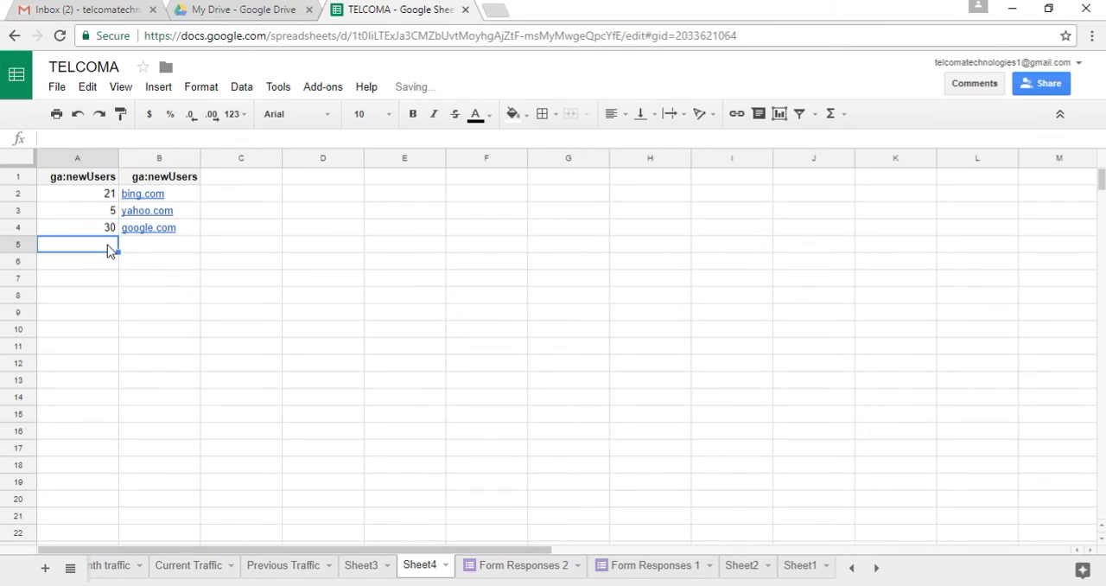
# Insert a pie chart from the user counts and site names in A2:B4 of Sheet4
pyautogui.click(75, 180)
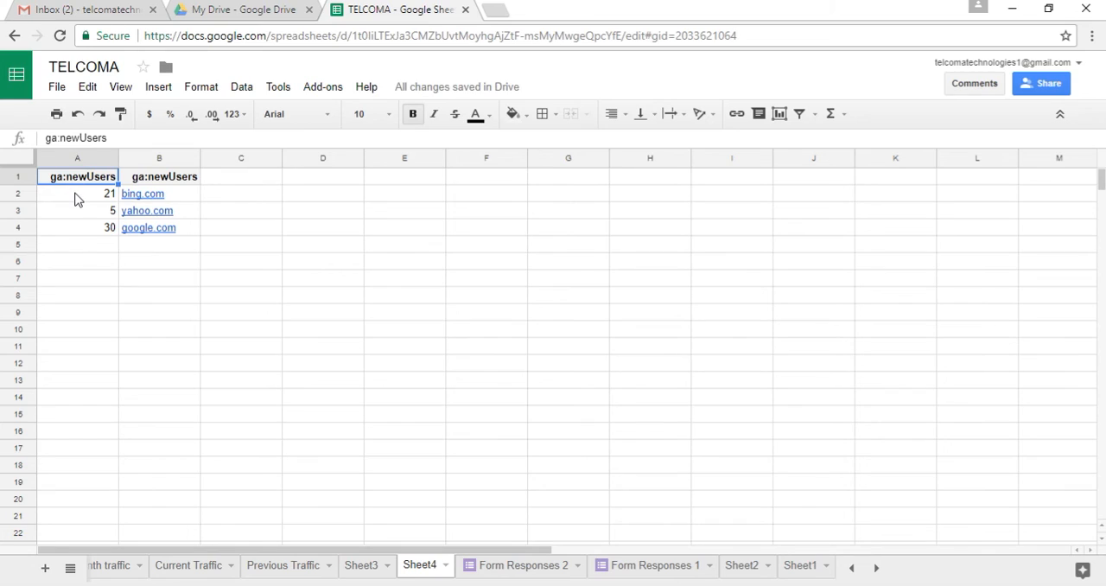
pyautogui.click(76, 195)
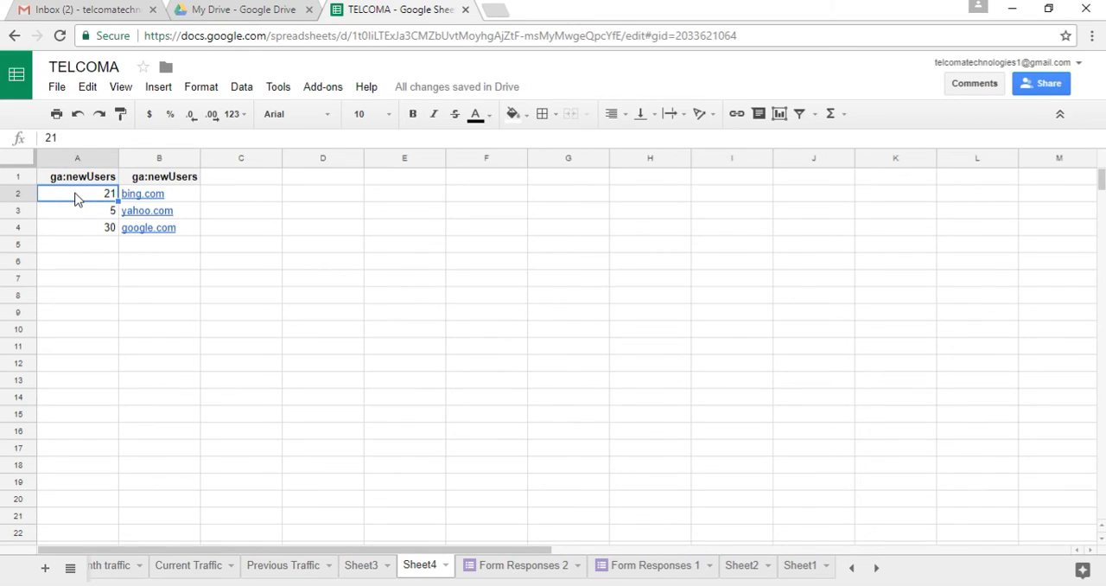
pyautogui.hotkey('shift', 'Right')
pyautogui.hotkey('shift', 'Down')
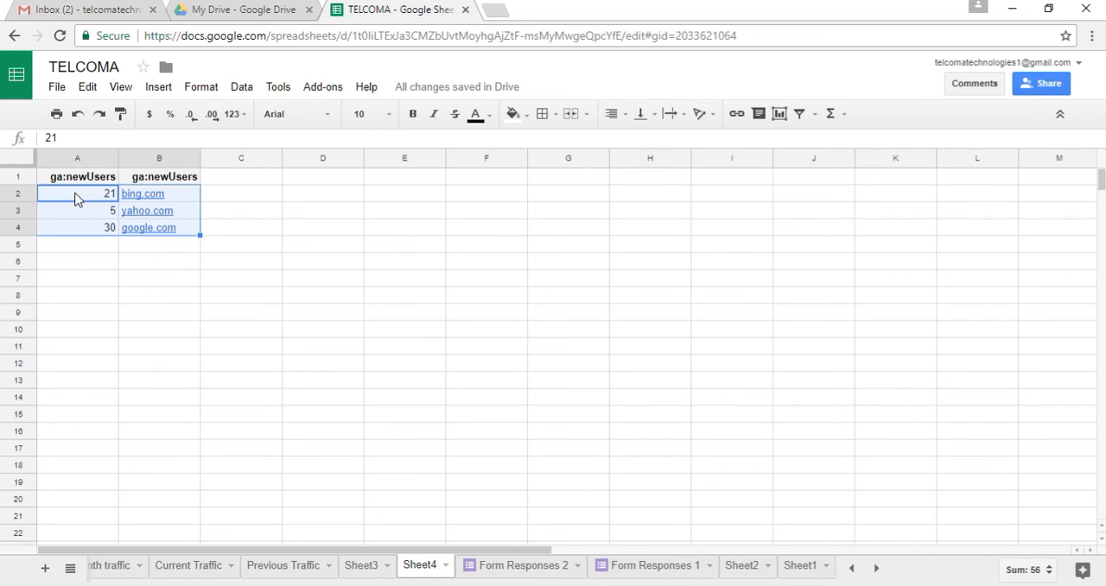
pyautogui.click(168, 90)
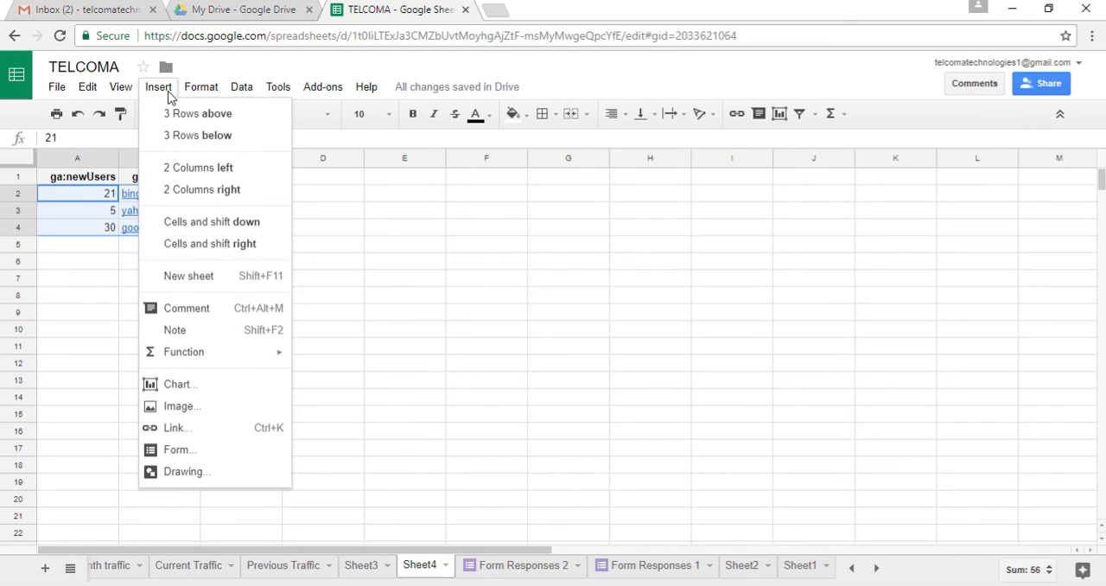
pyautogui.click(255, 384)
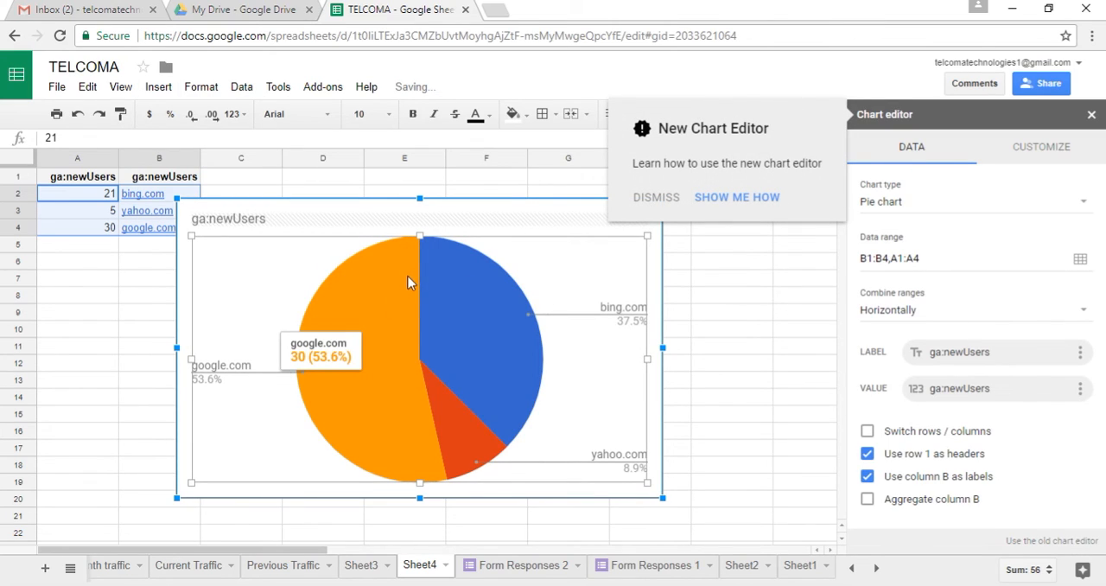
# Move the pie chart clear of the data in columns A and B, and close the chart editor
pyautogui.moveTo(401, 269); pyautogui.dragTo(476, 275)
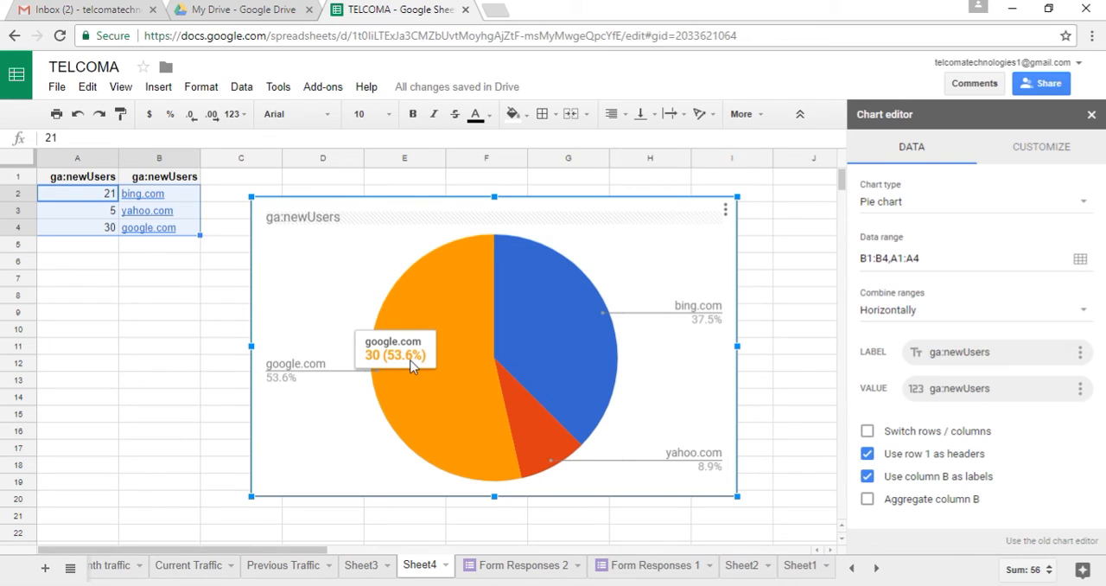
pyautogui.moveTo(524, 323)
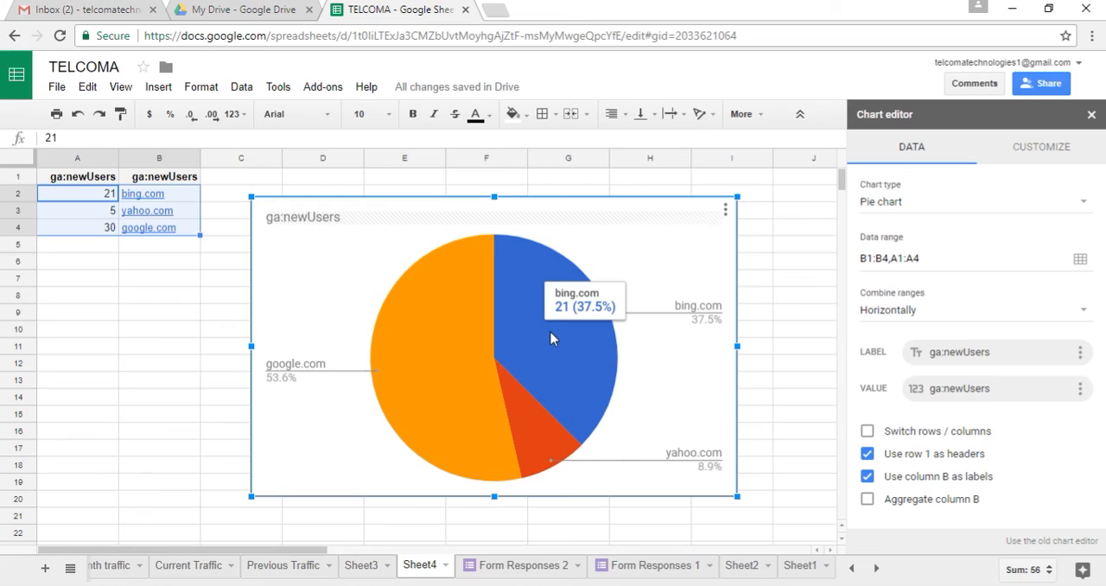
pyautogui.moveTo(538, 466)
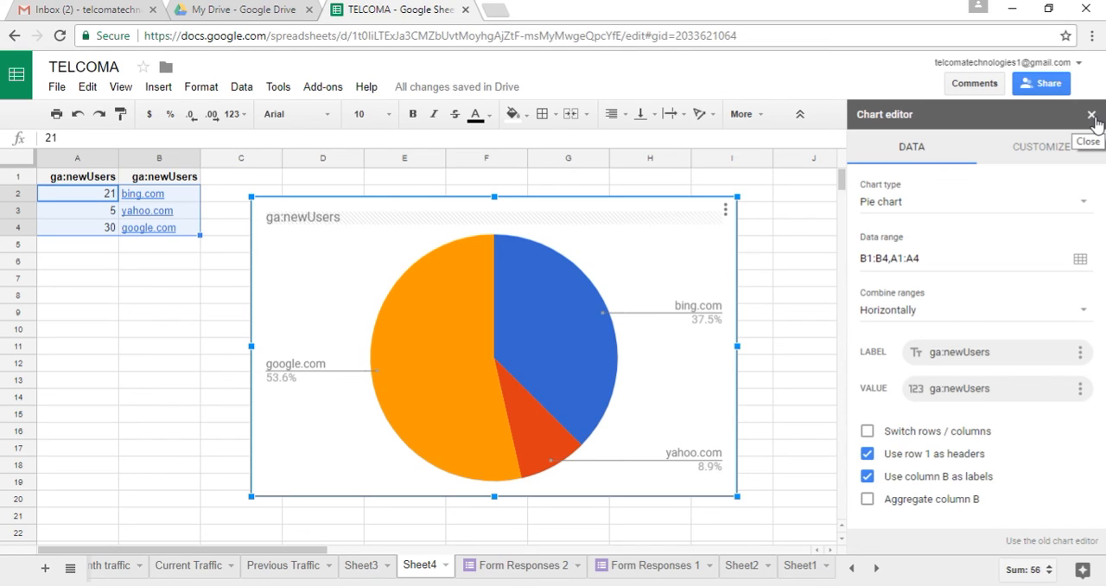
pyautogui.click(1091, 115)
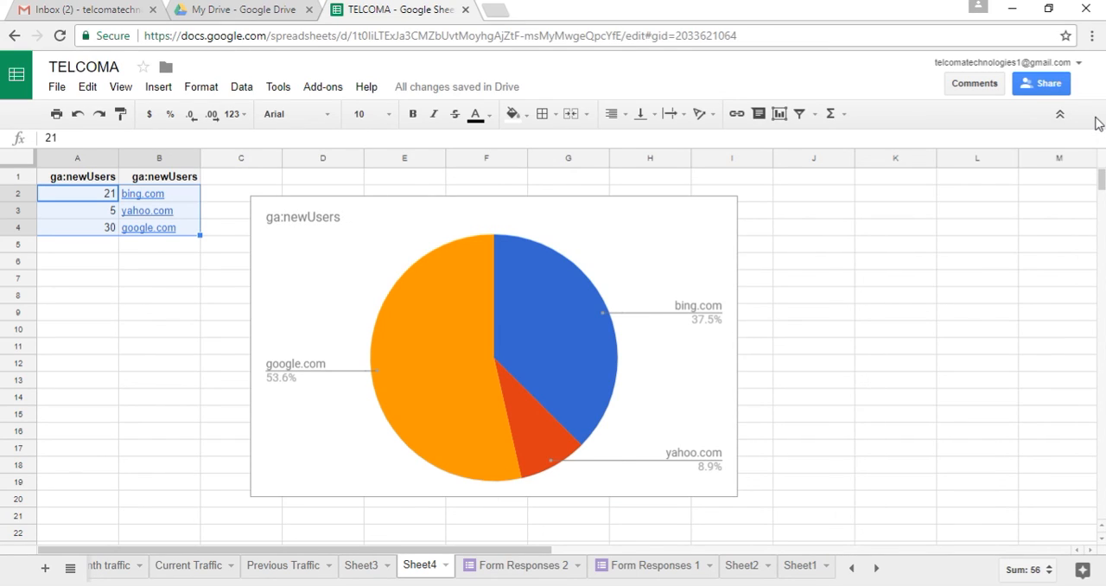